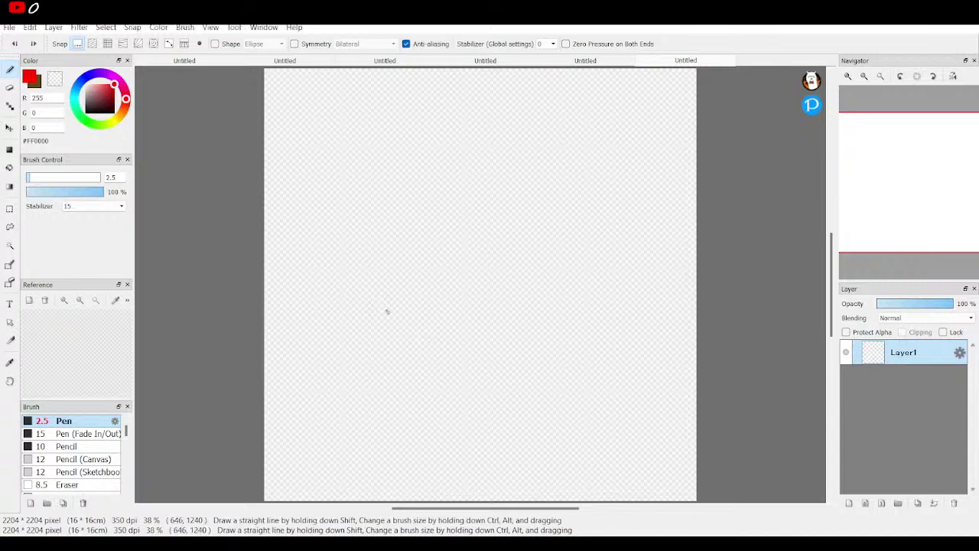
# Step: Load the cat character artwork as a reference image and enlarge it around the face
pyautogui.click(30, 301)
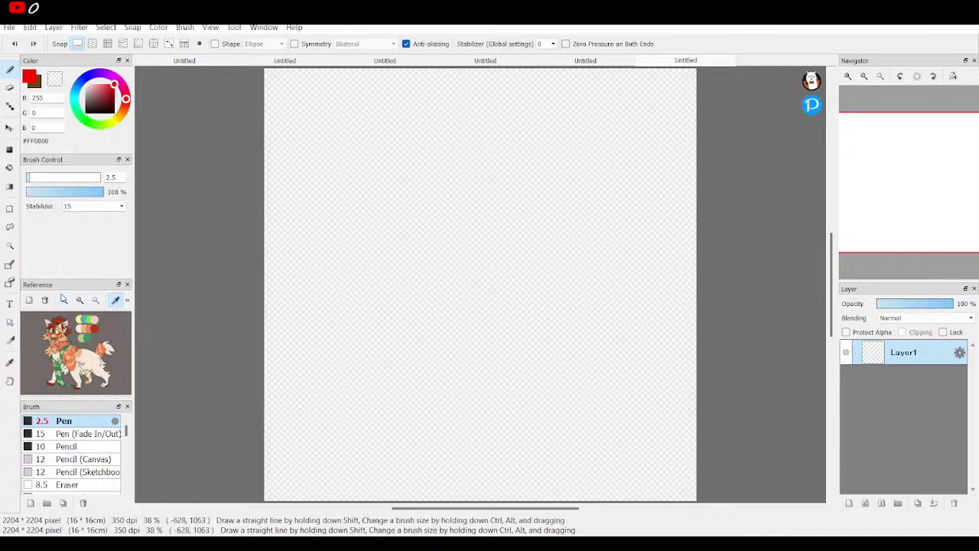
pyautogui.click(63, 299)
pyautogui.click(64, 300)
pyautogui.click(63, 300)
pyautogui.click(64, 299)
pyautogui.scroll(-3, 74, 322)
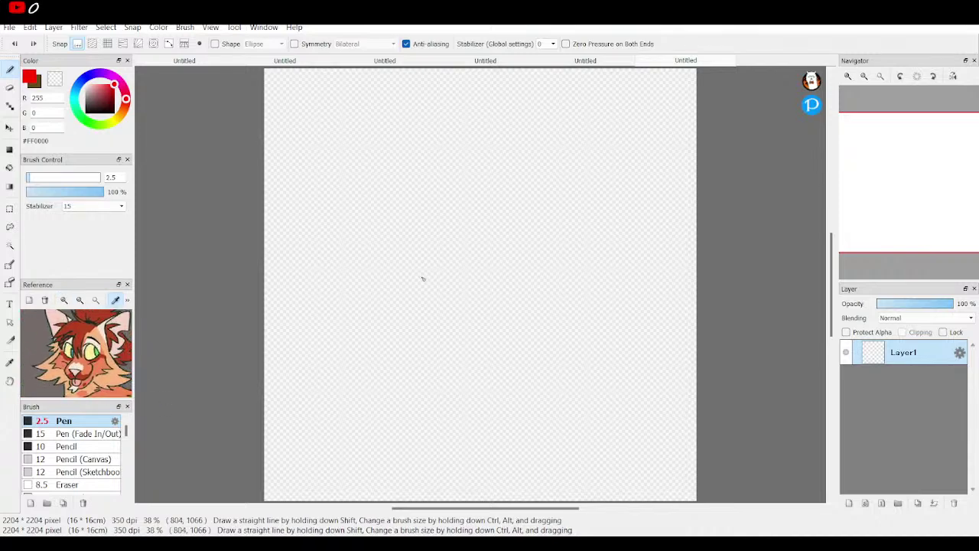
# Step: Sketch the cat's larger eye with the red 2.5 px Pen, including eyelids, iris line and a thick eyebrow above it
pyautogui.moveTo(912, 128)
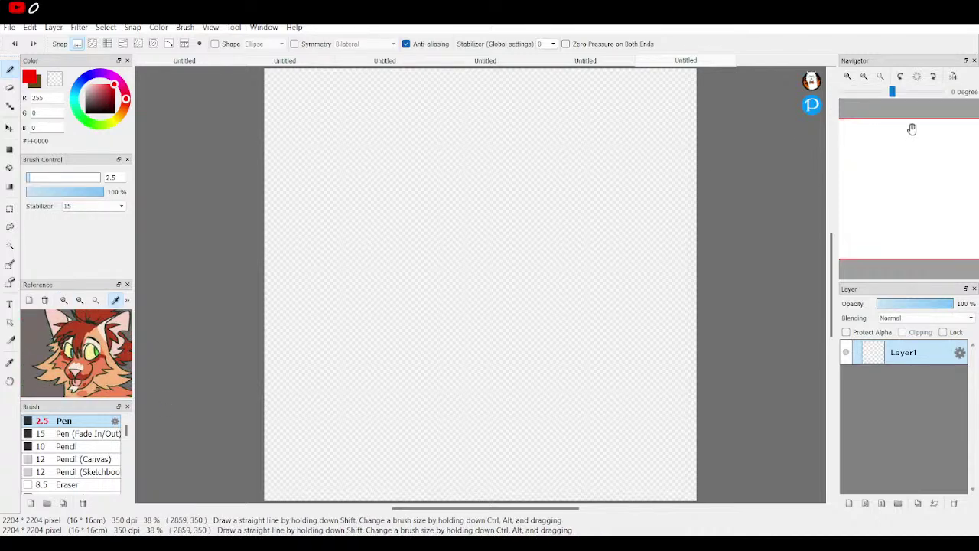
pyautogui.click(847, 77)
pyautogui.click(848, 77)
pyautogui.click(847, 77)
pyautogui.moveTo(902, 191); pyautogui.dragTo(880, 149)
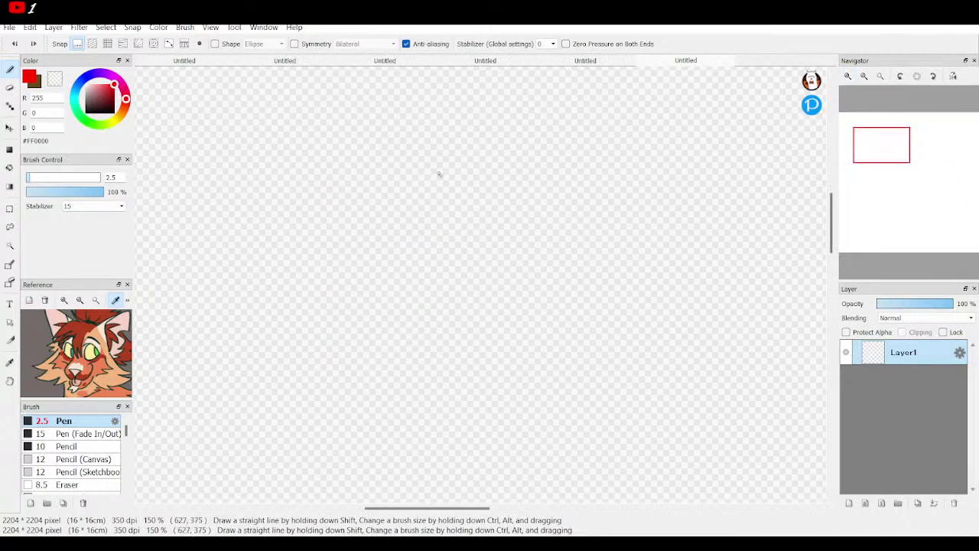
pyautogui.moveTo(429, 212)
pyautogui.mouseDown()
pyautogui.moveTo(483, 202)
pyautogui.moveTo(490, 224)
pyautogui.mouseUp()
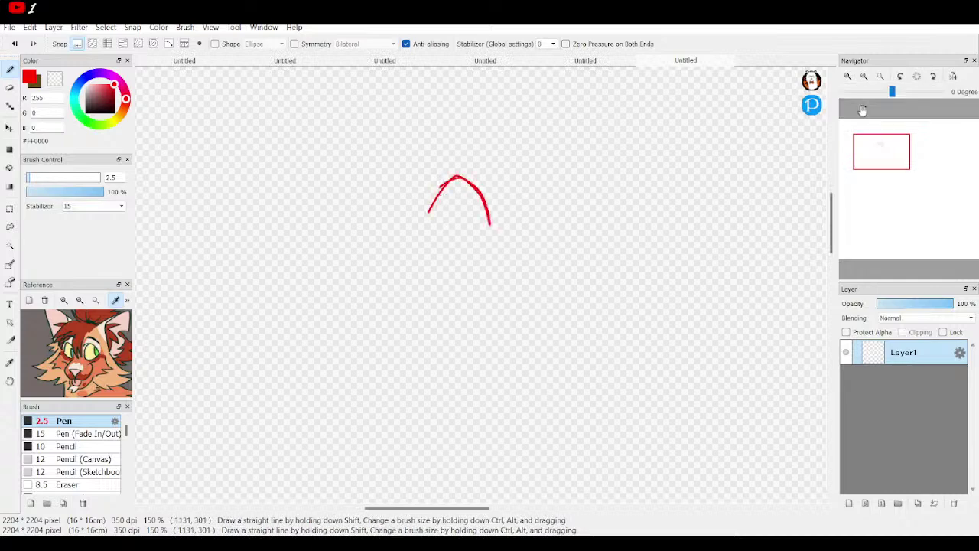
pyautogui.click(848, 77)
pyautogui.click(848, 77)
pyautogui.moveTo(882, 150)
pyautogui.mouseDown()
pyautogui.moveTo(874, 153)
pyautogui.moveTo(881, 139)
pyautogui.mouseUp()
pyautogui.moveTo(495, 300)
pyautogui.mouseDown()
pyautogui.moveTo(370, 335)
pyautogui.moveTo(371, 322)
pyautogui.mouseUp()
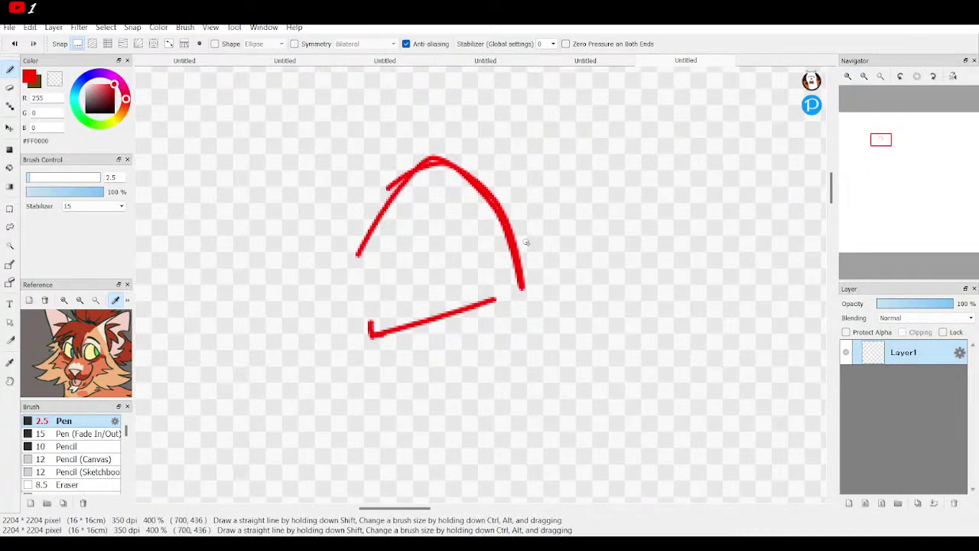
pyautogui.moveTo(441, 207)
pyautogui.mouseDown()
pyautogui.moveTo(447, 257)
pyautogui.moveTo(476, 287)
pyautogui.moveTo(441, 207)
pyautogui.moveTo(463, 176)
pyautogui.mouseUp()
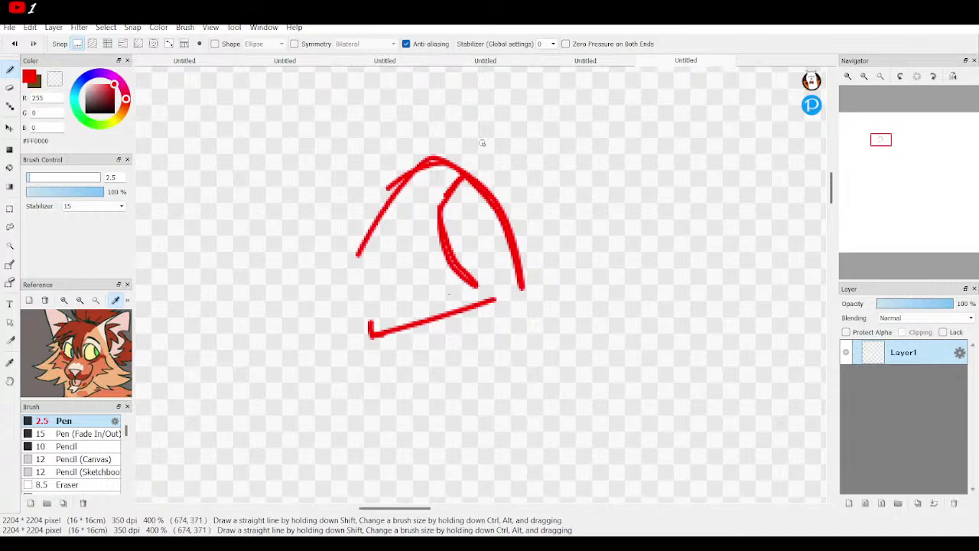
pyautogui.moveTo(482, 143); pyautogui.dragTo(482, 145)
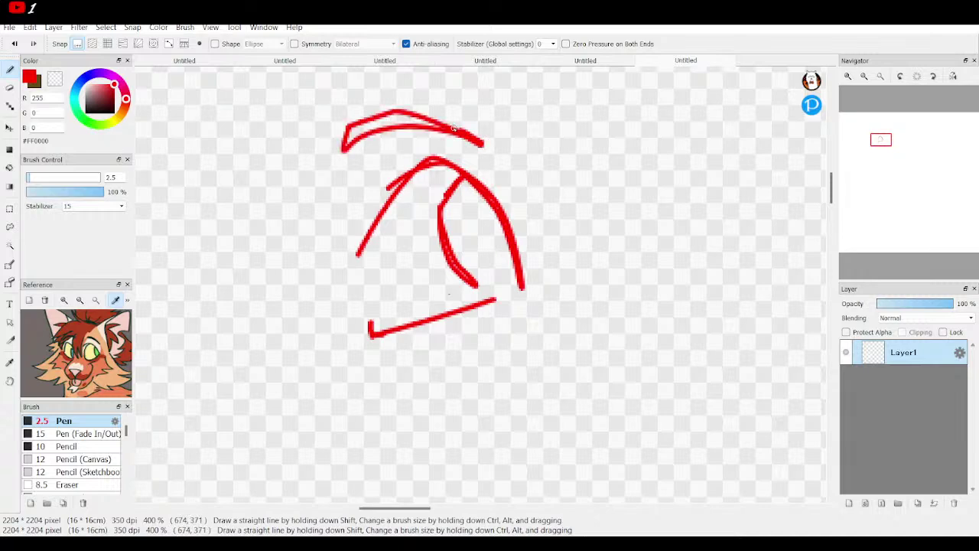
# Step: Sketch a triangular nose, the smaller far eye with its eyebrow, and a small oval mark on the nose bridge
pyautogui.moveTo(274, 323)
pyautogui.mouseDown()
pyautogui.moveTo(334, 326)
pyautogui.moveTo(277, 381)
pyautogui.moveTo(257, 348)
pyautogui.moveTo(255, 329)
pyautogui.moveTo(270, 327)
pyautogui.mouseUp()
pyautogui.moveTo(280, 259)
pyautogui.mouseDown()
pyautogui.moveTo(241, 212)
pyautogui.moveTo(211, 228)
pyautogui.moveTo(231, 318)
pyautogui.mouseUp()
pyautogui.moveTo(218, 264); pyautogui.dragTo(222, 306)
pyautogui.moveTo(219, 195)
pyautogui.mouseDown()
pyautogui.moveTo(254, 162)
pyautogui.moveTo(266, 173)
pyautogui.moveTo(200, 213)
pyautogui.moveTo(250, 170)
pyautogui.mouseUp()
pyautogui.moveTo(242, 233)
pyautogui.mouseDown()
pyautogui.moveTo(250, 296)
pyautogui.moveTo(263, 303)
pyautogui.moveTo(247, 287)
pyautogui.moveTo(242, 257)
pyautogui.moveTo(245, 218)
pyautogui.mouseUp()
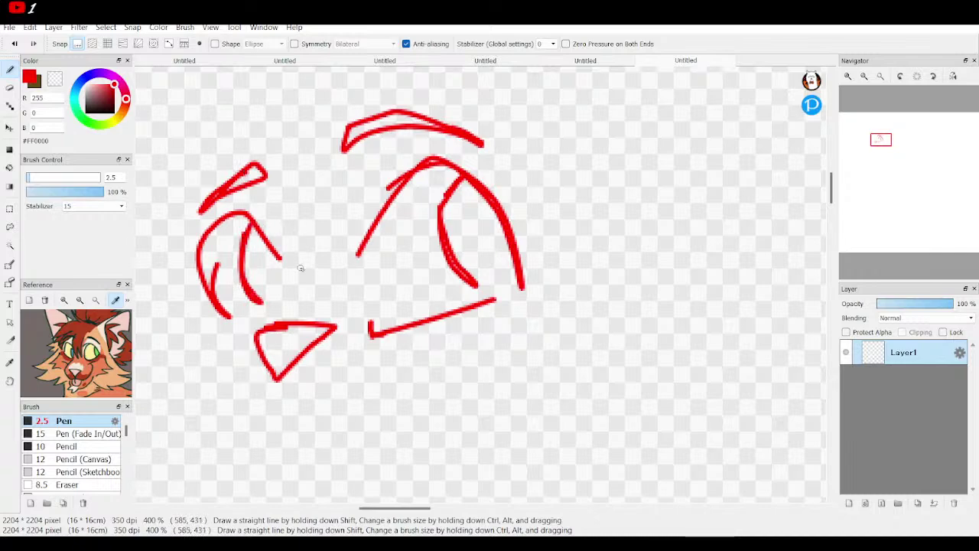
pyautogui.moveTo(322, 271)
pyautogui.mouseDown()
pyautogui.moveTo(296, 289)
pyautogui.moveTo(329, 285)
pyautogui.moveTo(315, 277)
pyautogui.moveTo(285, 295)
pyautogui.moveTo(334, 288)
pyautogui.moveTo(339, 271)
pyautogui.moveTo(290, 286)
pyautogui.mouseUp()
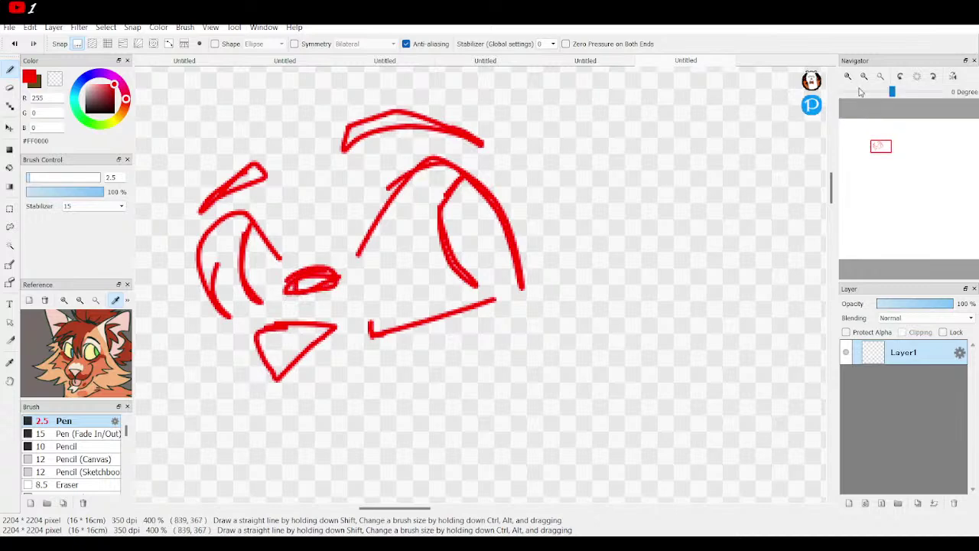
# Step: Sketch the mouth line below the nose and a jaw curve with a tufted chin
pyautogui.click(863, 77)
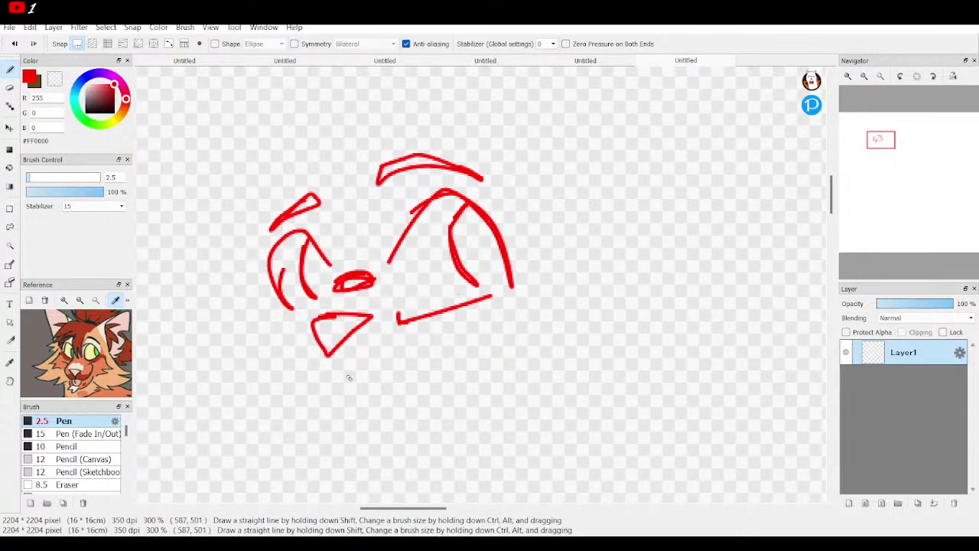
pyautogui.moveTo(329, 361); pyautogui.dragTo(331, 373)
pyautogui.moveTo(399, 373); pyautogui.dragTo(413, 368)
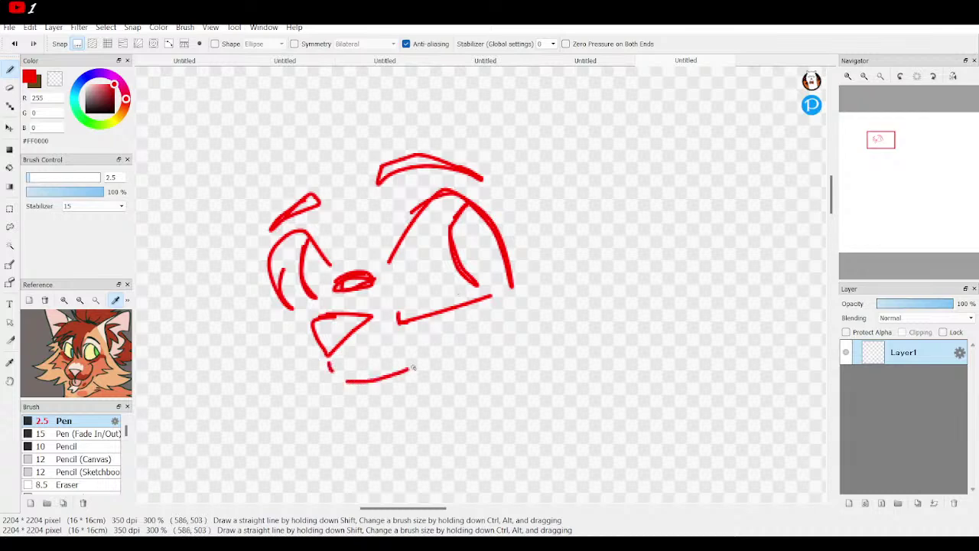
pyautogui.moveTo(314, 375)
pyautogui.mouseDown()
pyautogui.moveTo(300, 372)
pyautogui.moveTo(300, 356)
pyautogui.mouseUp()
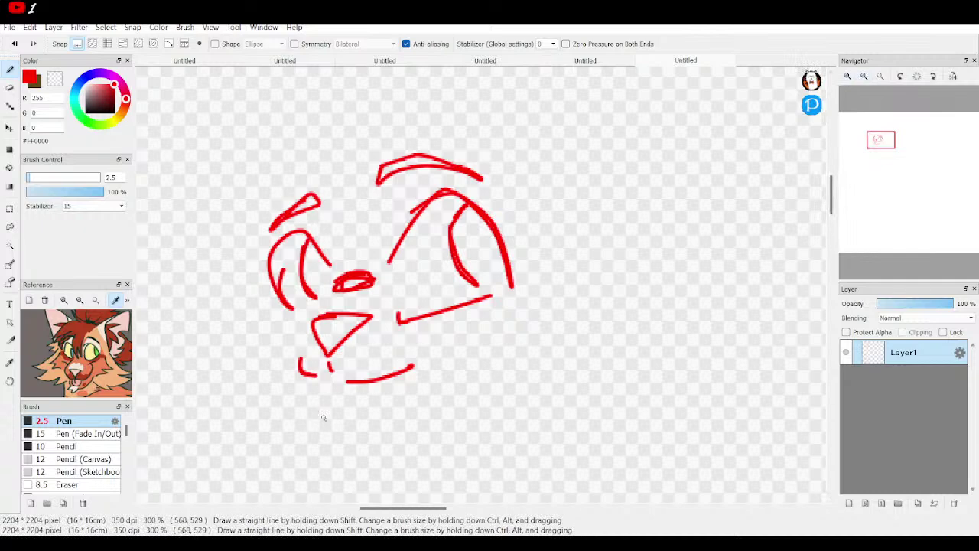
pyautogui.moveTo(313, 400)
pyautogui.mouseDown()
pyautogui.moveTo(328, 433)
pyautogui.moveTo(366, 448)
pyautogui.moveTo(441, 397)
pyautogui.mouseUp()
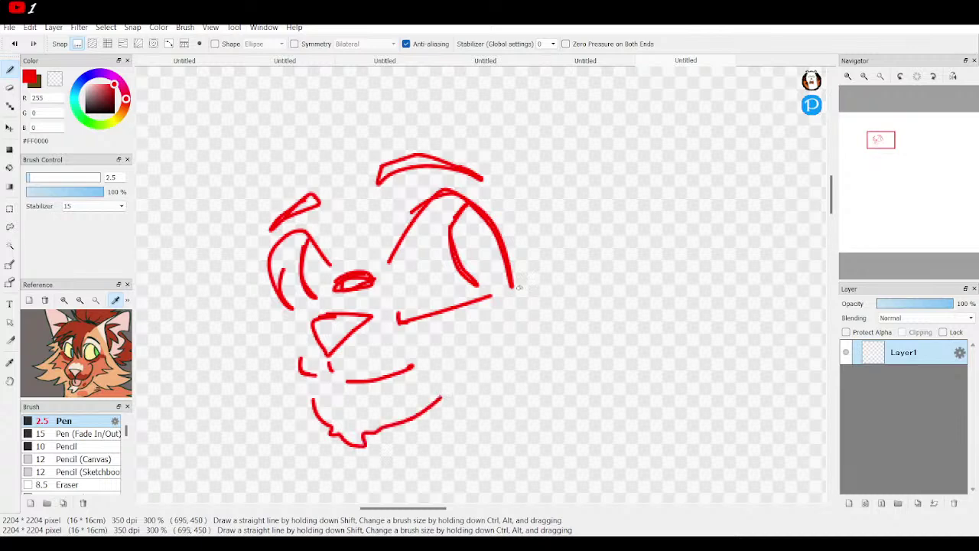
# Step: Erase the whole face sketch with the Eraser at size 2000
pyautogui.click(9, 86)
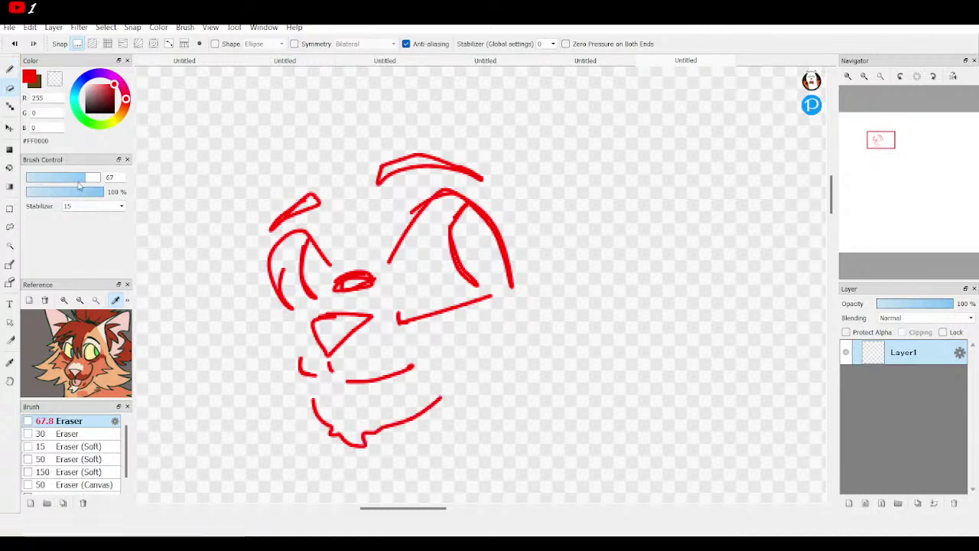
pyautogui.click(413, 246)
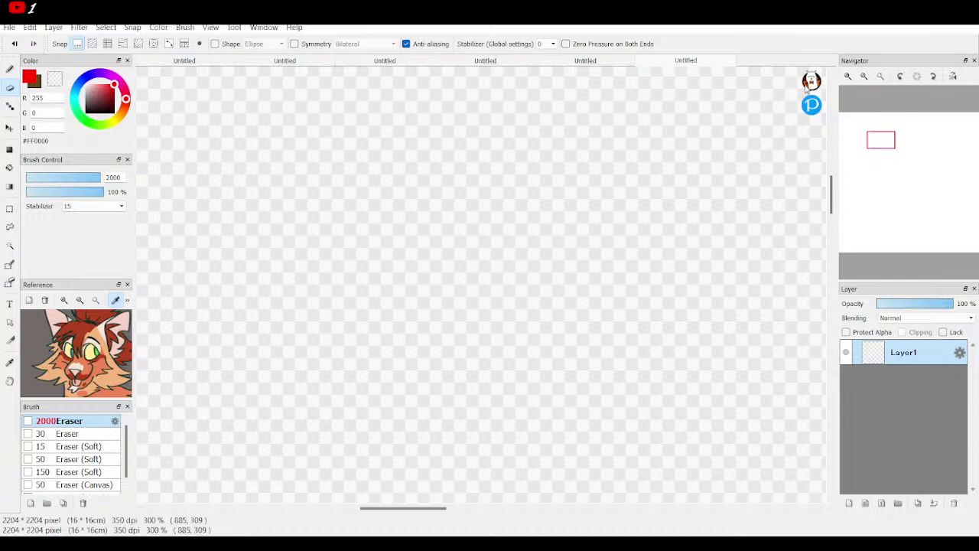
# Step: Draw a rounded head outline in the upper part of the canvas with the red 2.5 px Pen
pyautogui.click(863, 77)
pyautogui.click(883, 160)
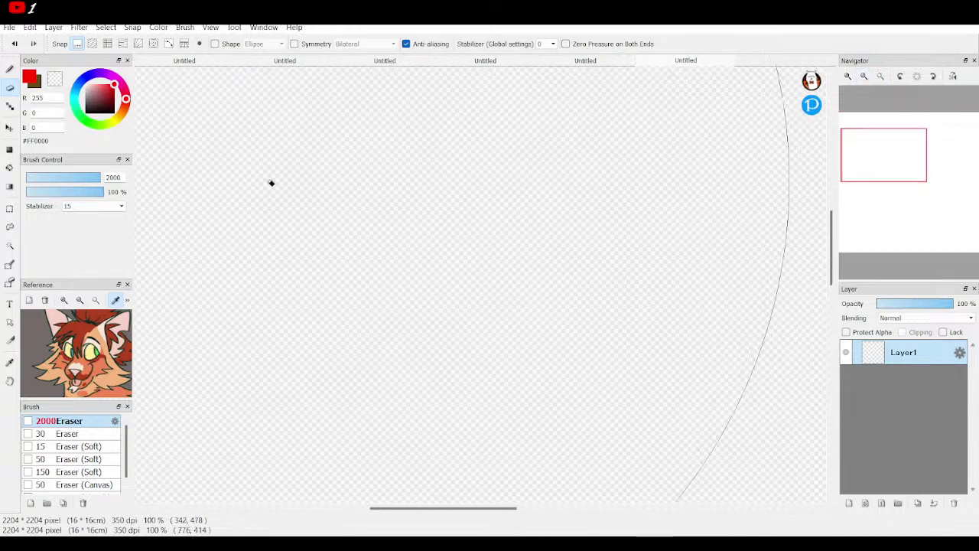
pyautogui.click(11, 71)
pyautogui.moveTo(477, 161)
pyautogui.mouseDown()
pyautogui.moveTo(503, 291)
pyautogui.moveTo(519, 194)
pyautogui.moveTo(444, 160)
pyautogui.moveTo(448, 308)
pyautogui.moveTo(480, 309)
pyautogui.mouseUp()
pyautogui.hotkey('ctrl', 'z')
pyautogui.moveTo(472, 179)
pyautogui.mouseDown()
pyautogui.moveTo(413, 243)
pyautogui.moveTo(447, 310)
pyautogui.moveTo(501, 305)
pyautogui.moveTo(533, 271)
pyautogui.moveTo(522, 230)
pyautogui.moveTo(465, 181)
pyautogui.moveTo(430, 196)
pyautogui.mouseUp()
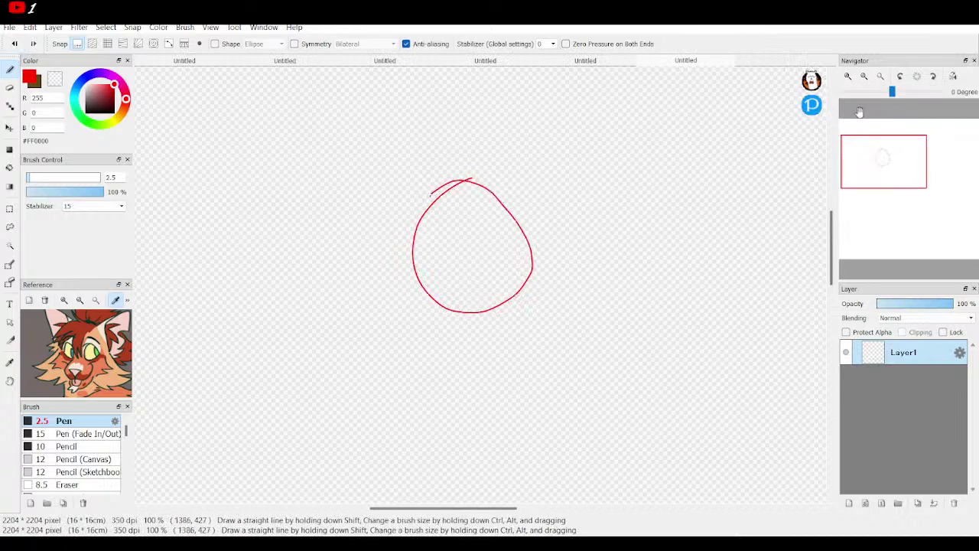
# Step: Add a curved vertical centre guideline and a horizontal eye guideline inside the head outline
pyautogui.click(858, 78)
pyautogui.click(847, 76)
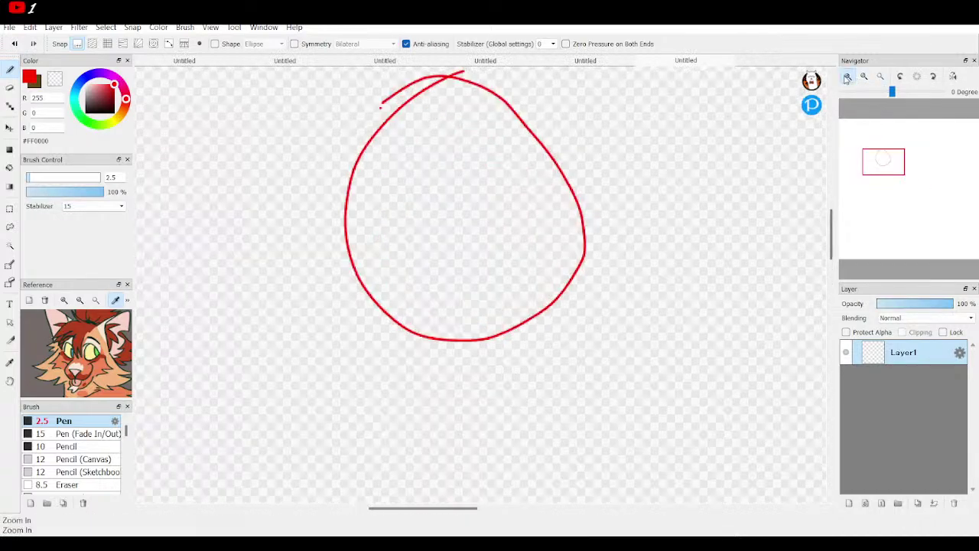
pyautogui.moveTo(883, 162); pyautogui.dragTo(884, 153)
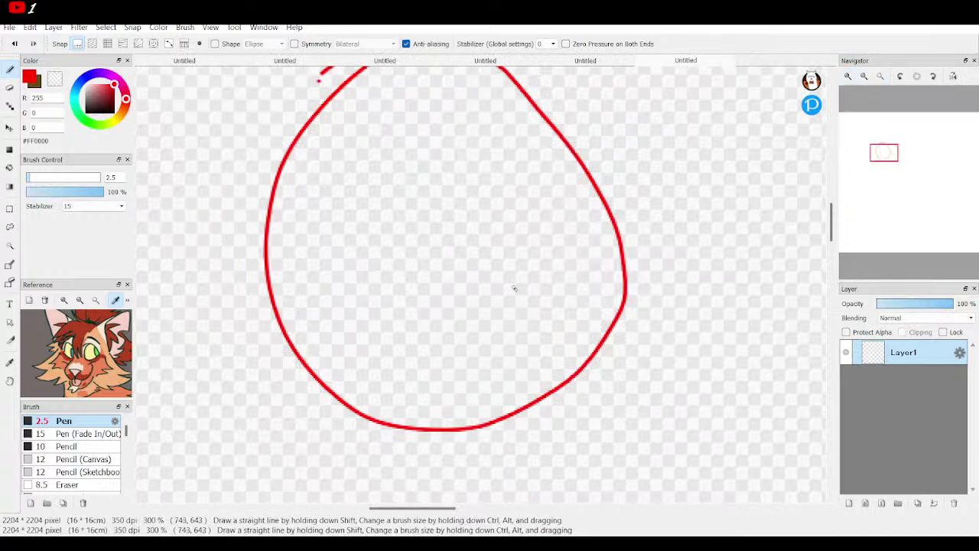
pyautogui.moveTo(408, 410)
pyautogui.mouseDown()
pyautogui.moveTo(370, 336)
pyautogui.moveTo(392, 163)
pyautogui.mouseUp()
pyautogui.moveTo(281, 262)
pyautogui.mouseDown()
pyautogui.moveTo(501, 280)
pyautogui.moveTo(530, 275)
pyautogui.mouseUp()
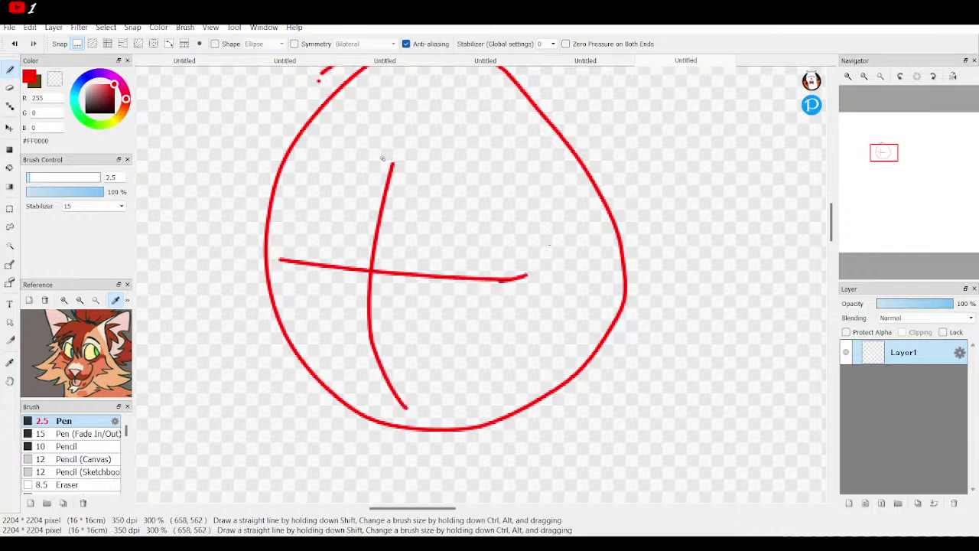
pyautogui.moveTo(420, 147)
pyautogui.mouseDown()
pyautogui.moveTo(468, 147)
pyautogui.moveTo(525, 189)
pyautogui.moveTo(542, 234)
pyautogui.moveTo(436, 134)
pyautogui.mouseUp()
pyautogui.moveTo(376, 139)
pyautogui.mouseDown()
pyautogui.moveTo(312, 166)
pyautogui.moveTo(286, 227)
pyautogui.moveTo(322, 163)
pyautogui.mouseUp()
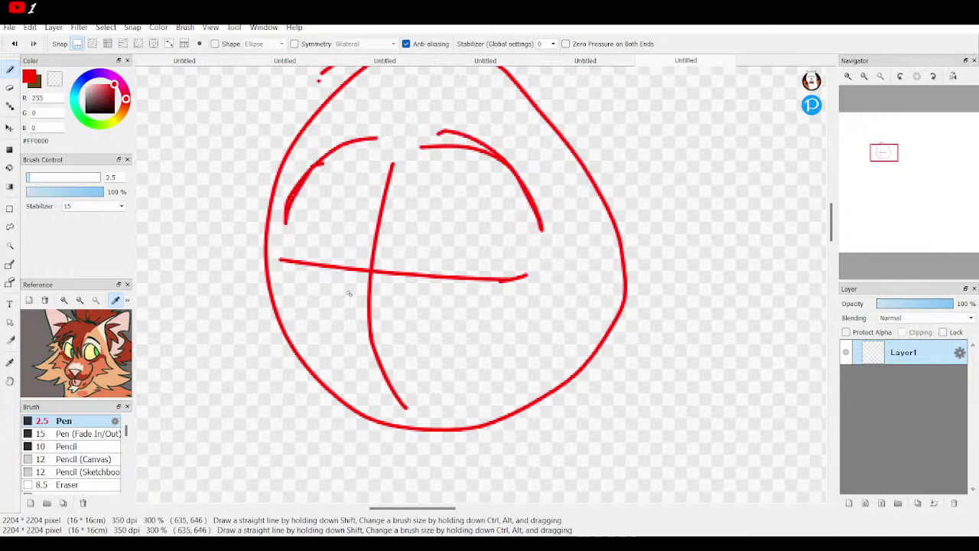
pyautogui.moveTo(354, 286)
pyautogui.mouseDown()
pyautogui.moveTo(324, 348)
pyautogui.moveTo(324, 385)
pyautogui.moveTo(372, 411)
pyautogui.moveTo(413, 407)
pyautogui.moveTo(424, 366)
pyautogui.moveTo(379, 302)
pyautogui.mouseUp()
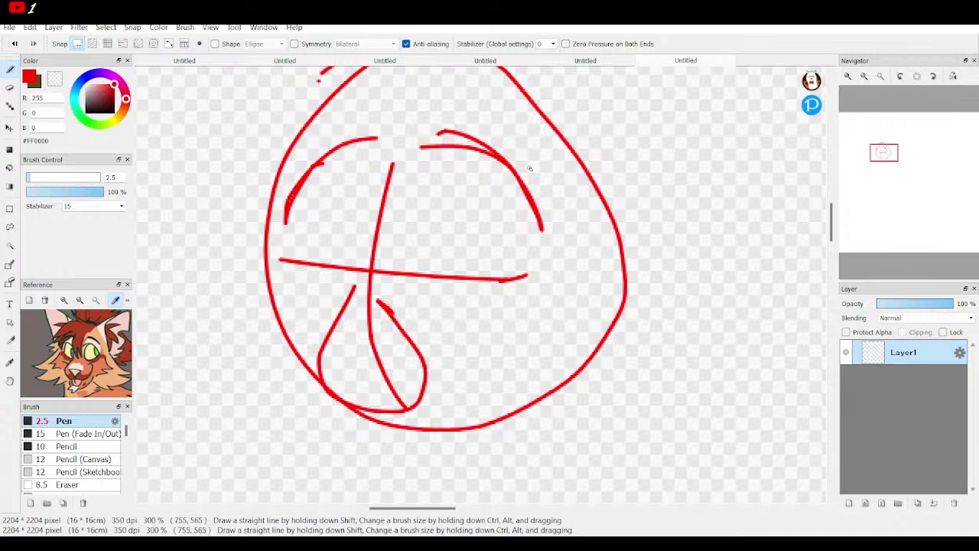
pyautogui.moveTo(551, 324)
pyautogui.mouseDown()
pyautogui.moveTo(531, 386)
pyautogui.moveTo(543, 426)
pyautogui.mouseUp()
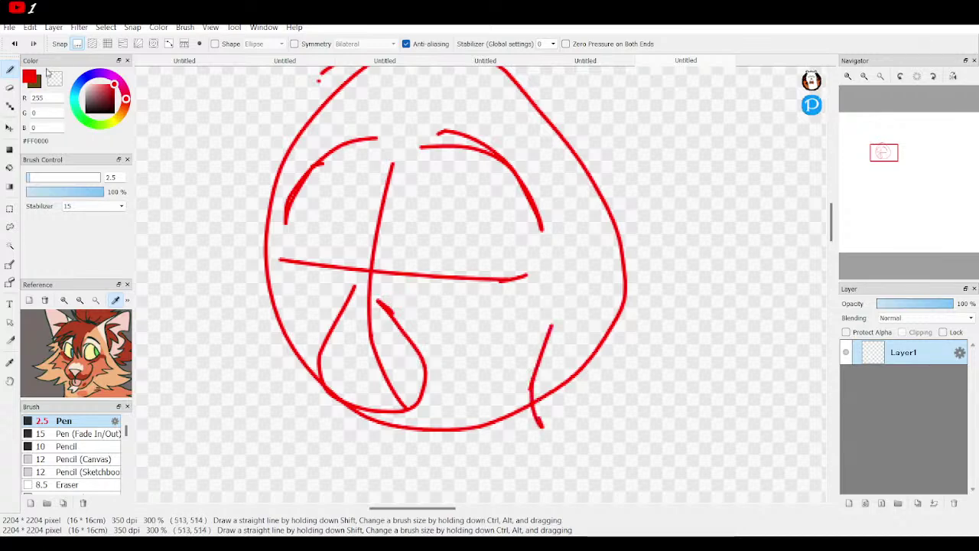
pyautogui.click(13, 44)
pyautogui.click(13, 43)
pyautogui.click(14, 44)
pyautogui.click(14, 43)
pyautogui.click(13, 44)
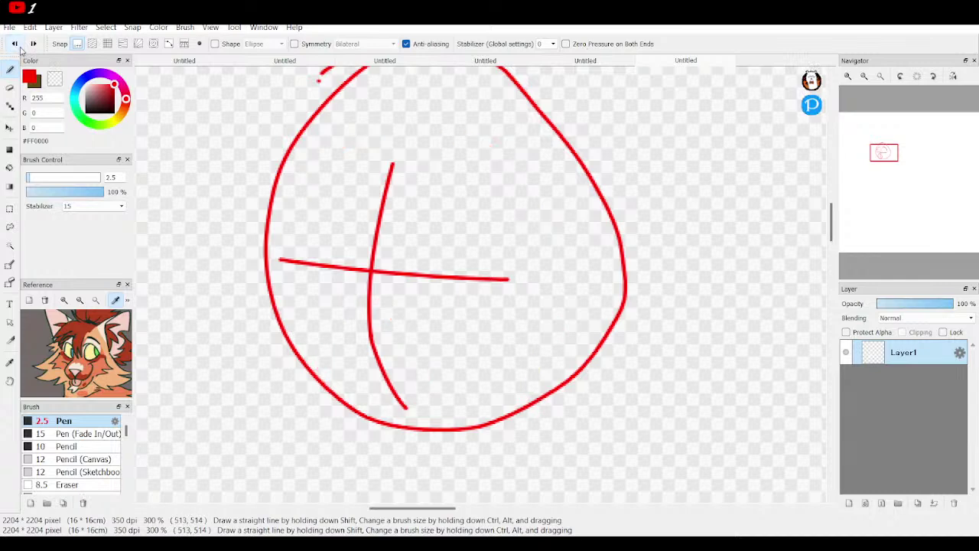
# Step: Draw arched upper eyelids on the horizontal guideline either side of the centre line, with an eyebrow above each
pyautogui.moveTo(397, 264)
pyautogui.mouseDown()
pyautogui.moveTo(427, 234)
pyautogui.moveTo(473, 257)
pyautogui.moveTo(495, 287)
pyautogui.moveTo(445, 236)
pyautogui.moveTo(418, 239)
pyautogui.moveTo(395, 263)
pyautogui.mouseUp()
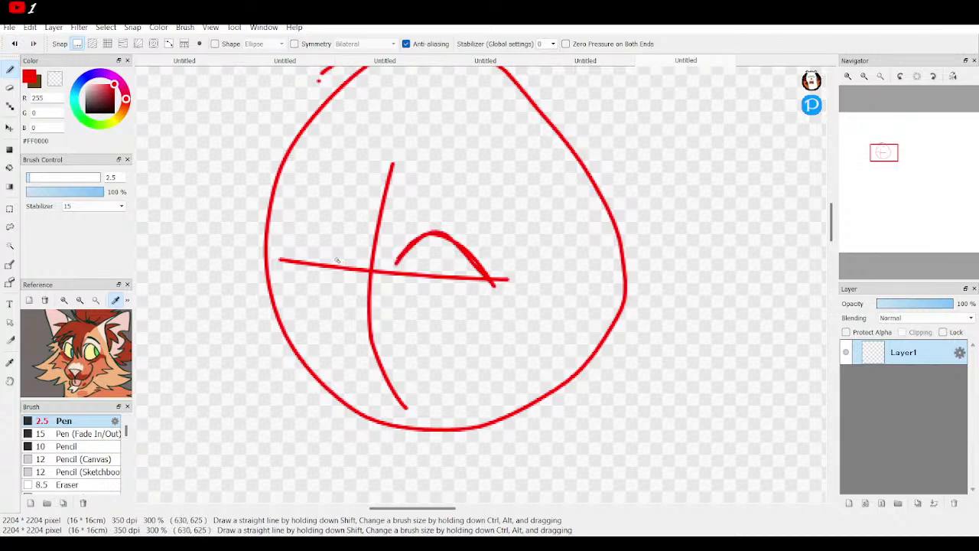
pyautogui.moveTo(329, 259)
pyautogui.mouseDown()
pyautogui.moveTo(307, 232)
pyautogui.moveTo(278, 261)
pyautogui.moveTo(307, 233)
pyautogui.moveTo(333, 260)
pyautogui.mouseUp()
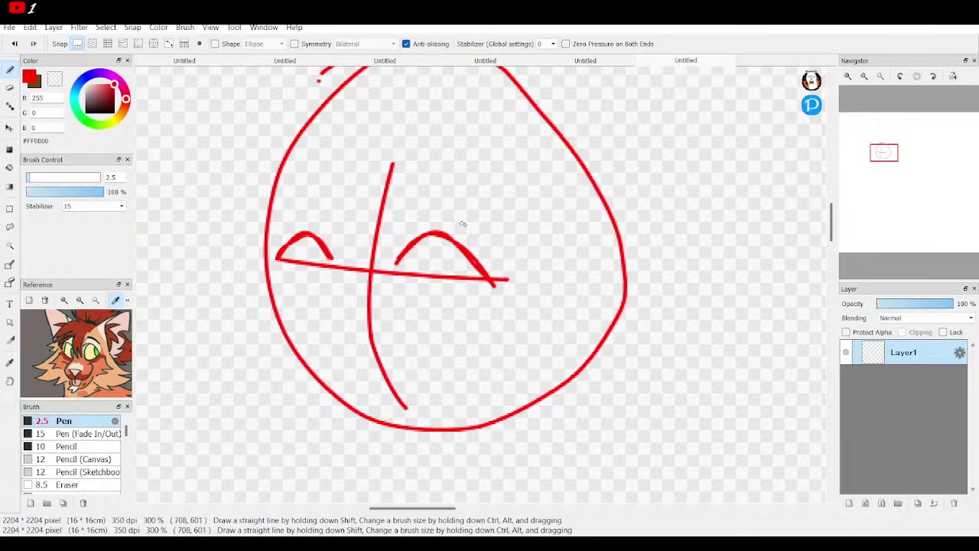
pyautogui.moveTo(472, 221)
pyautogui.mouseDown()
pyautogui.moveTo(418, 202)
pyautogui.moveTo(404, 213)
pyautogui.moveTo(438, 207)
pyautogui.moveTo(488, 228)
pyautogui.mouseUp()
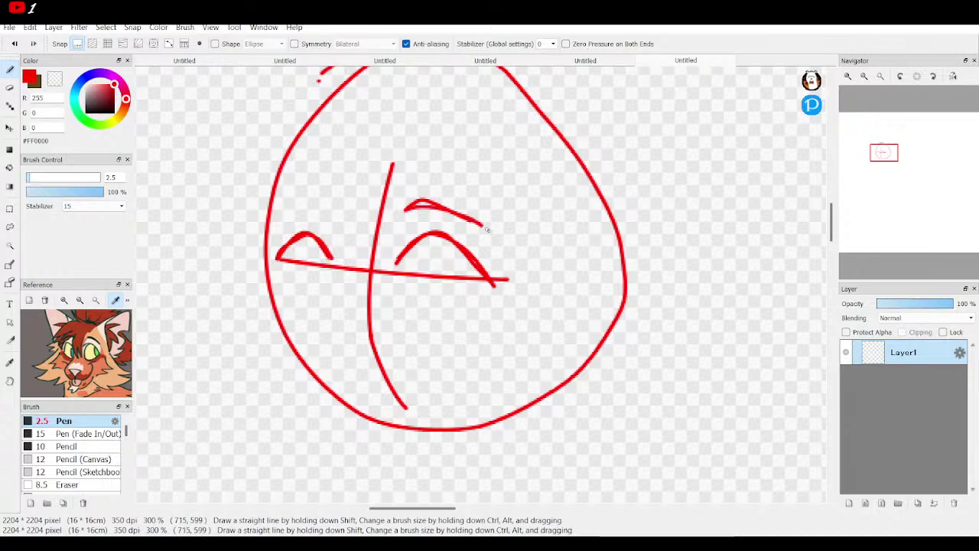
pyautogui.moveTo(284, 216)
pyautogui.mouseDown()
pyautogui.moveTo(339, 198)
pyautogui.moveTo(312, 204)
pyautogui.mouseUp()
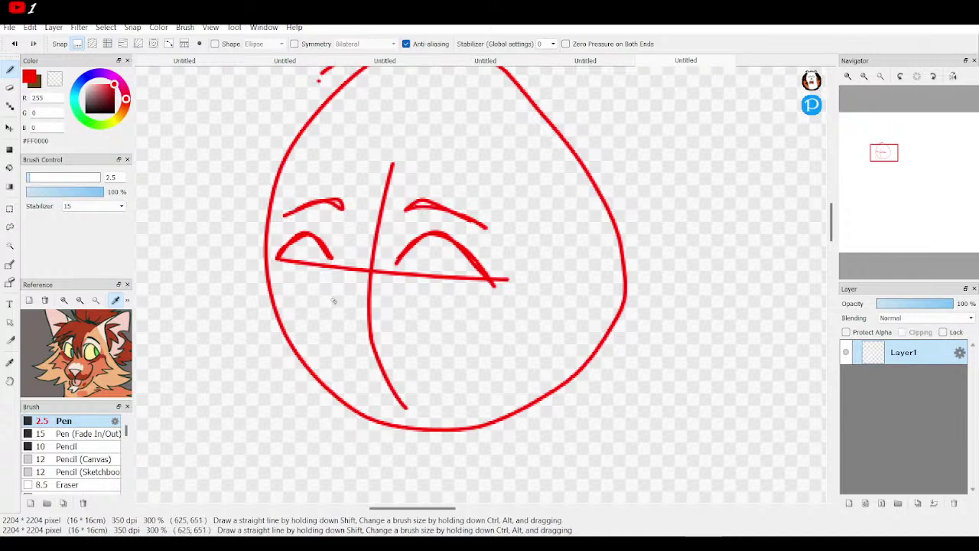
# Step: Complete both eyes with lower lids and curved iris lines, and draw a small triangular nose beside the centre guideline
pyautogui.moveTo(418, 308)
pyautogui.mouseDown()
pyautogui.moveTo(480, 299)
pyautogui.moveTo(401, 305)
pyautogui.moveTo(406, 298)
pyautogui.mouseUp()
pyautogui.moveTo(283, 281)
pyautogui.mouseDown()
pyautogui.moveTo(318, 298)
pyautogui.moveTo(370, 294)
pyautogui.moveTo(331, 296)
pyautogui.moveTo(345, 320)
pyautogui.moveTo(366, 304)
pyautogui.mouseUp()
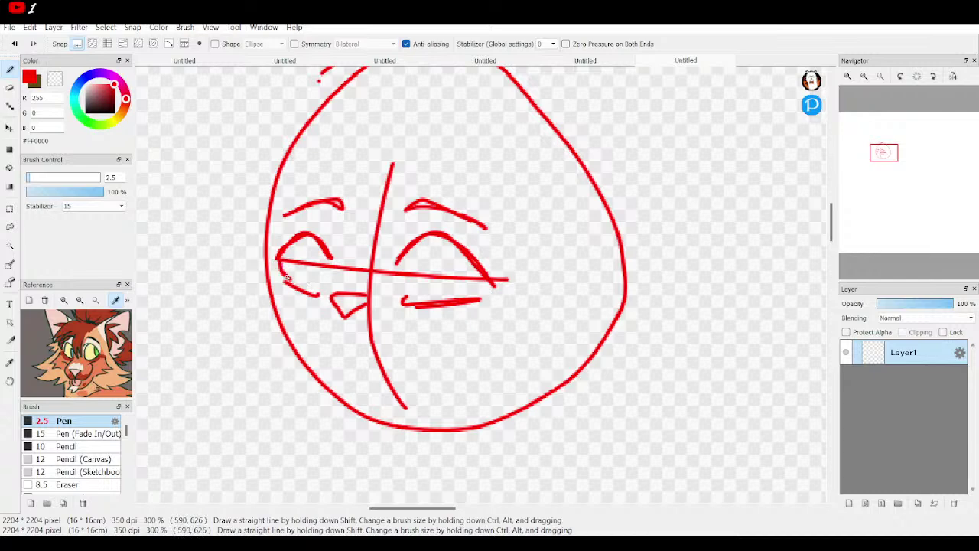
pyautogui.moveTo(306, 289)
pyautogui.mouseDown()
pyautogui.moveTo(308, 249)
pyautogui.moveTo(317, 256)
pyautogui.moveTo(309, 266)
pyautogui.mouseUp()
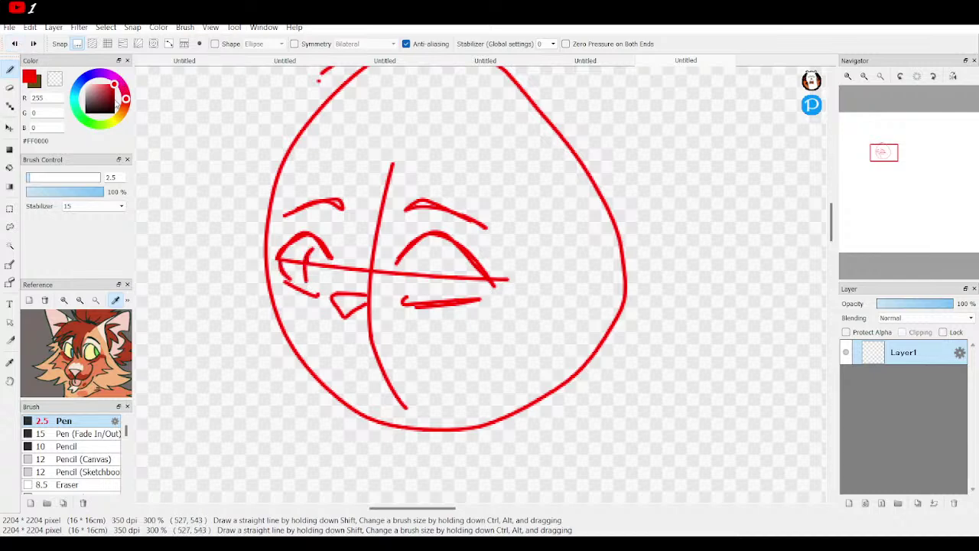
pyautogui.click(14, 43)
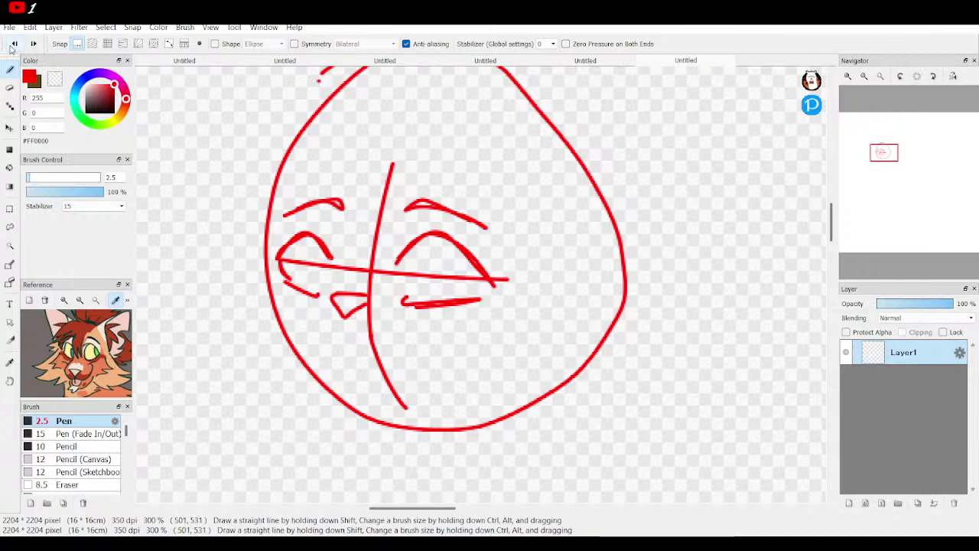
pyautogui.moveTo(308, 248); pyautogui.dragTo(311, 288)
pyautogui.moveTo(448, 247)
pyautogui.mouseDown()
pyautogui.moveTo(439, 284)
pyautogui.moveTo(448, 297)
pyautogui.mouseUp()
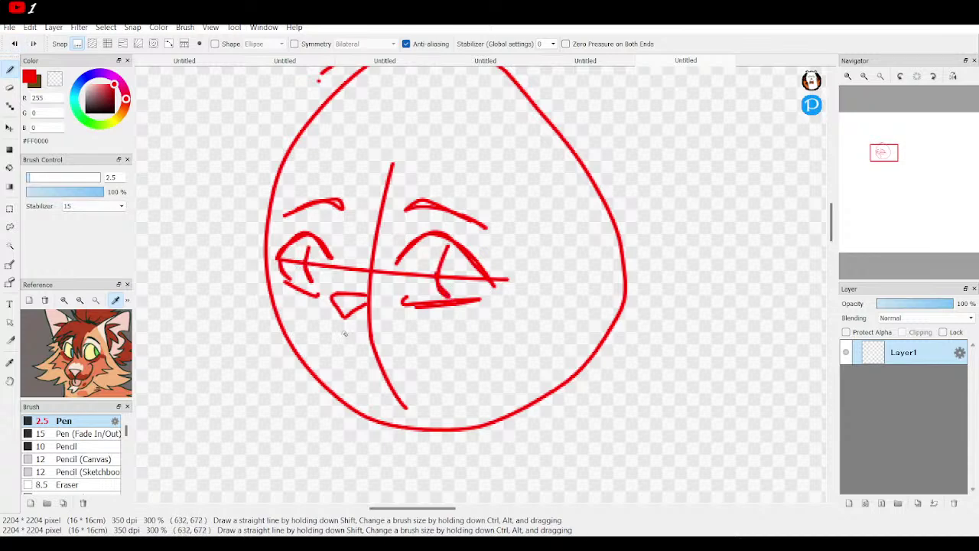
# Step: Draw a small smiling mouth under the nose and jagged fluffy cheek fur outside the face's far side
pyautogui.moveTo(345, 339); pyautogui.dragTo(398, 369)
pyautogui.moveTo(335, 357)
pyautogui.mouseDown()
pyautogui.moveTo(350, 370)
pyautogui.moveTo(359, 357)
pyautogui.moveTo(348, 353)
pyautogui.mouseUp()
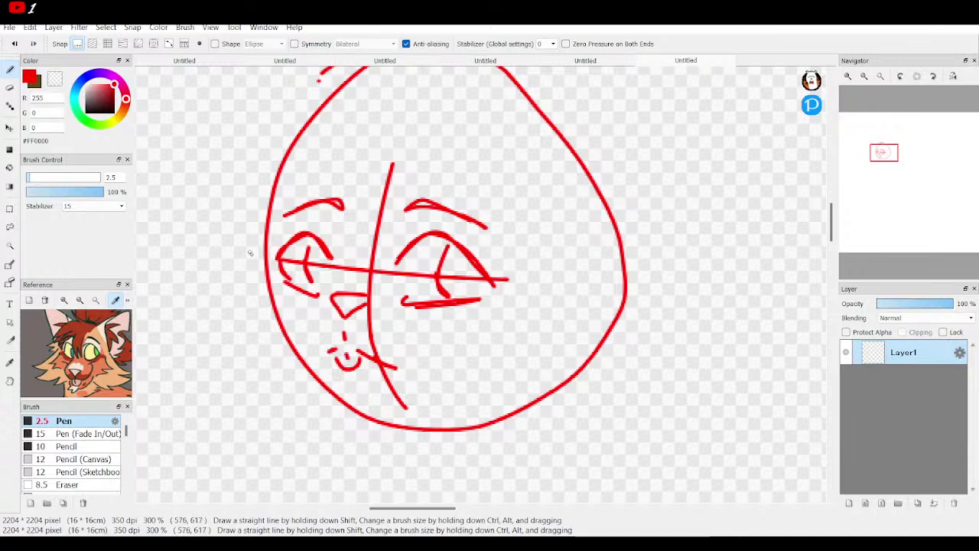
pyautogui.moveTo(268, 241)
pyautogui.mouseDown()
pyautogui.moveTo(233, 250)
pyautogui.moveTo(252, 263)
pyautogui.moveTo(235, 287)
pyautogui.moveTo(246, 284)
pyautogui.moveTo(250, 301)
pyautogui.moveTo(224, 363)
pyautogui.moveTo(247, 371)
pyautogui.moveTo(230, 380)
pyautogui.moveTo(248, 385)
pyautogui.moveTo(252, 409)
pyautogui.moveTo(287, 405)
pyautogui.moveTo(282, 419)
pyautogui.moveTo(321, 405)
pyautogui.mouseUp()
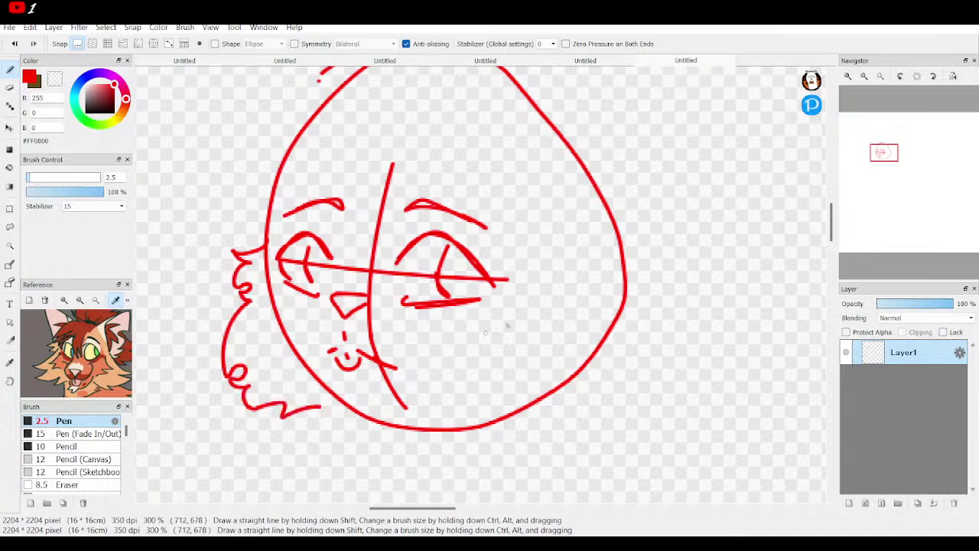
# Step: Draw jagged cheek fur on the near side, jaw lines beneath it, and a rounded shape with two inner curves below the chin
pyautogui.moveTo(544, 250)
pyautogui.mouseDown()
pyautogui.moveTo(592, 280)
pyautogui.moveTo(576, 305)
pyautogui.moveTo(582, 353)
pyautogui.moveTo(571, 372)
pyautogui.moveTo(585, 387)
pyautogui.moveTo(570, 402)
pyautogui.moveTo(511, 394)
pyautogui.mouseUp()
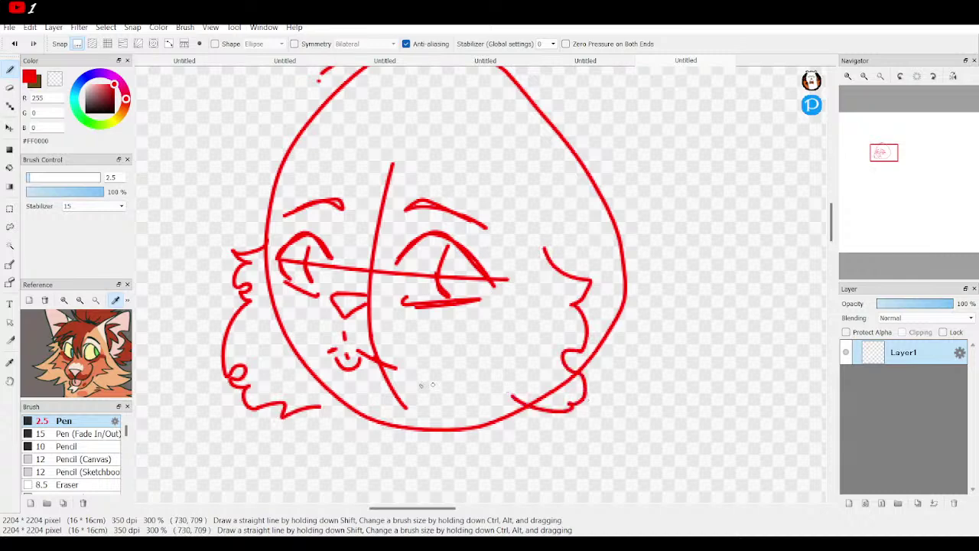
pyautogui.moveTo(399, 400)
pyautogui.mouseDown()
pyautogui.moveTo(302, 448)
pyautogui.moveTo(279, 448)
pyautogui.moveTo(276, 501)
pyautogui.mouseUp()
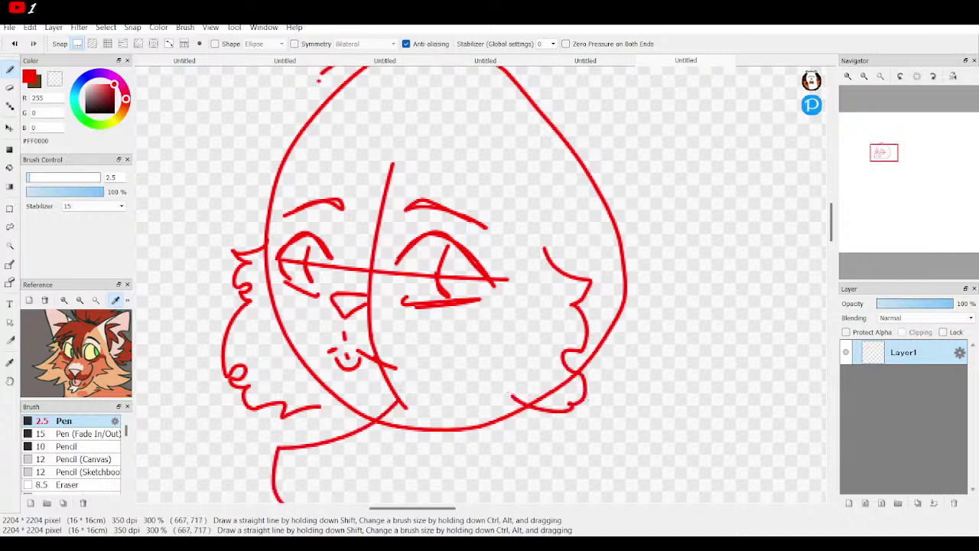
pyautogui.moveTo(450, 501); pyautogui.dragTo(459, 457)
pyautogui.moveTo(426, 382)
pyautogui.mouseDown()
pyautogui.moveTo(484, 378)
pyautogui.moveTo(537, 431)
pyautogui.mouseUp()
pyautogui.moveTo(488, 384); pyautogui.dragTo(532, 423)
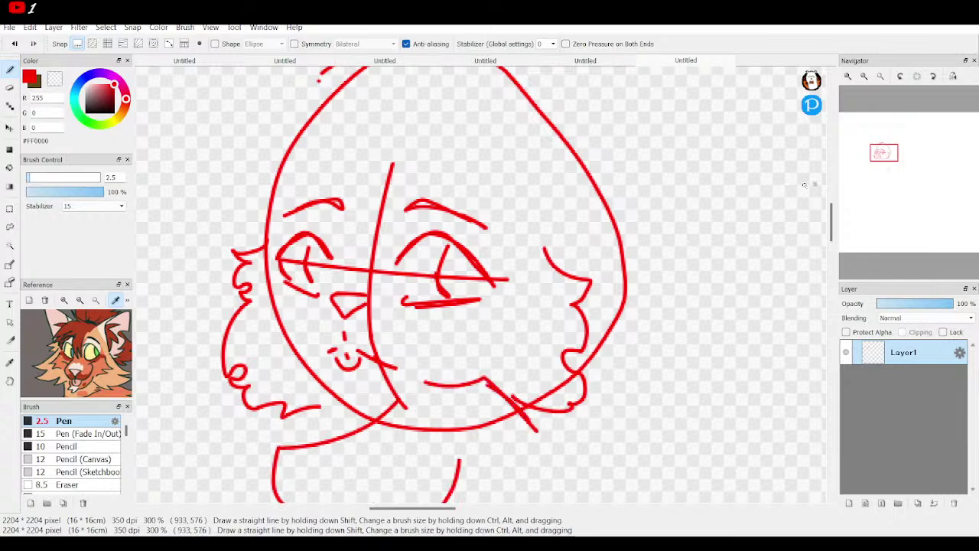
pyautogui.click(864, 76)
pyautogui.moveTo(409, 452); pyautogui.dragTo(430, 417)
pyautogui.moveTo(366, 430); pyautogui.dragTo(398, 410)
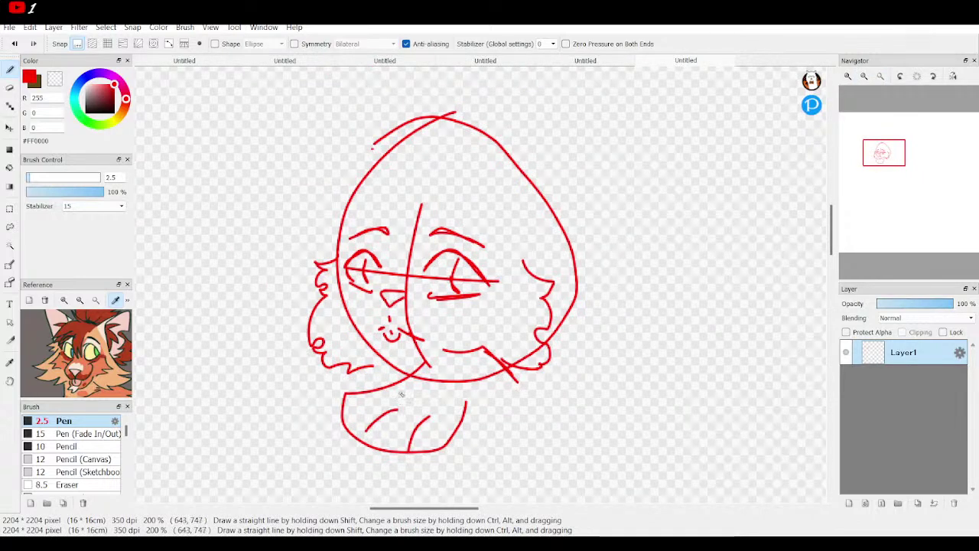
# Step: Erase the whole cat sketch with the 2000 px eraser and remove the loaded reference image
pyautogui.press('e')
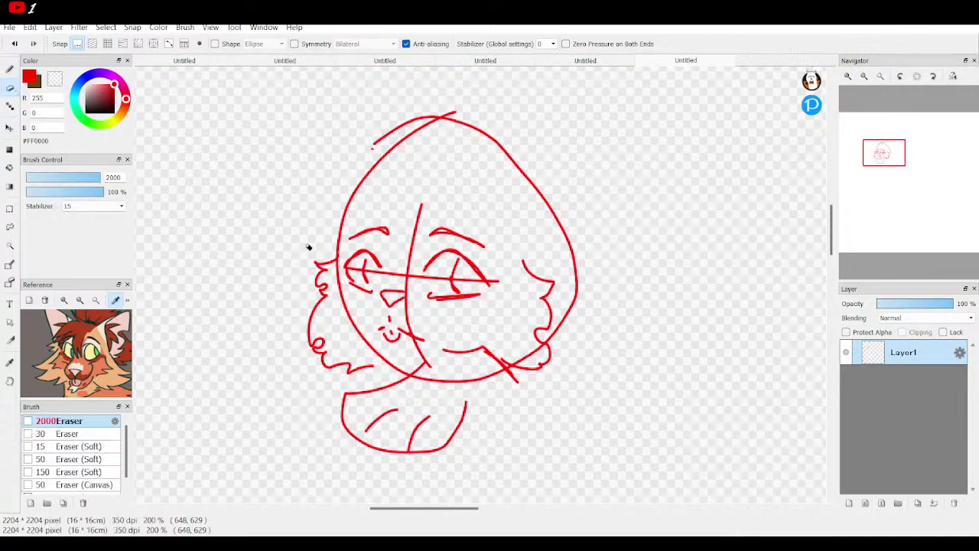
pyautogui.press('Delete')
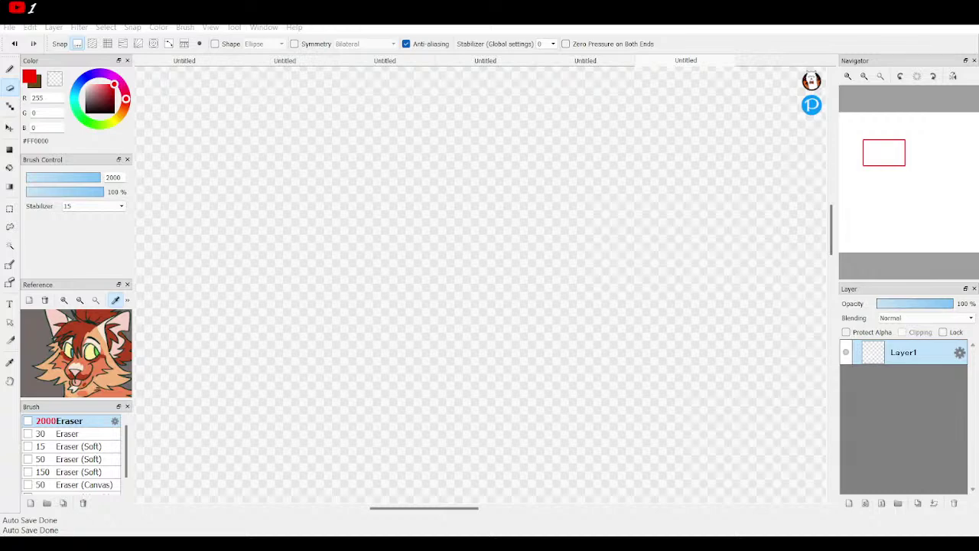
pyautogui.click(557, 201)
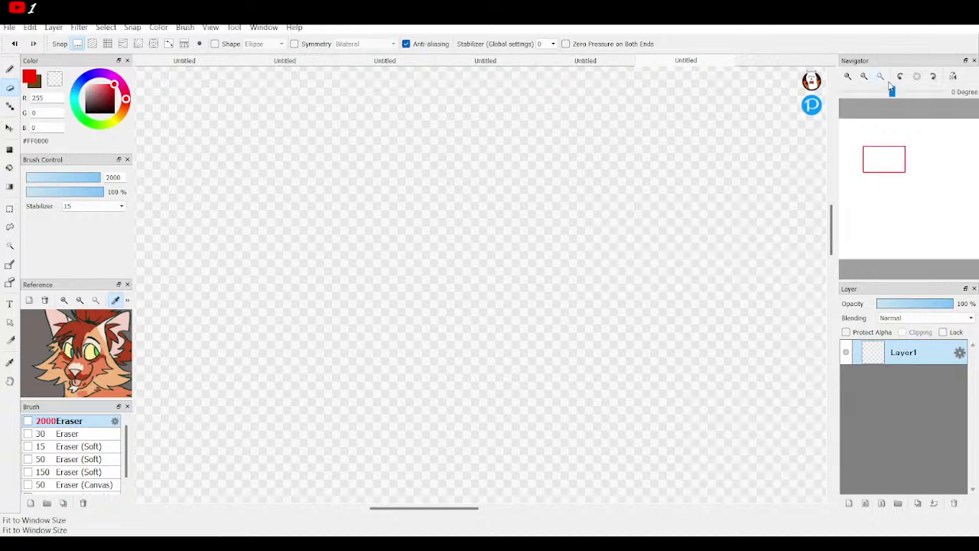
pyautogui.hotkey('ctrl', '0')
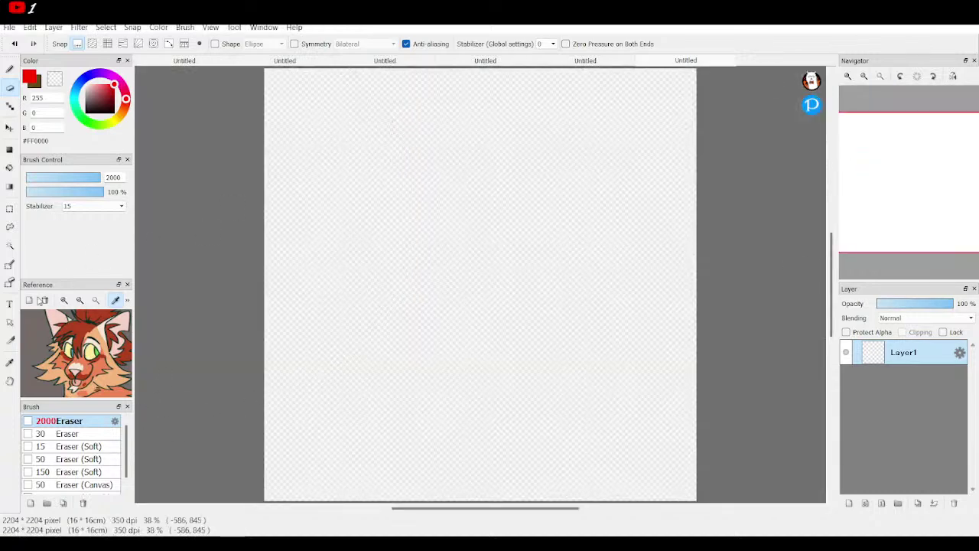
pyautogui.click(45, 300)
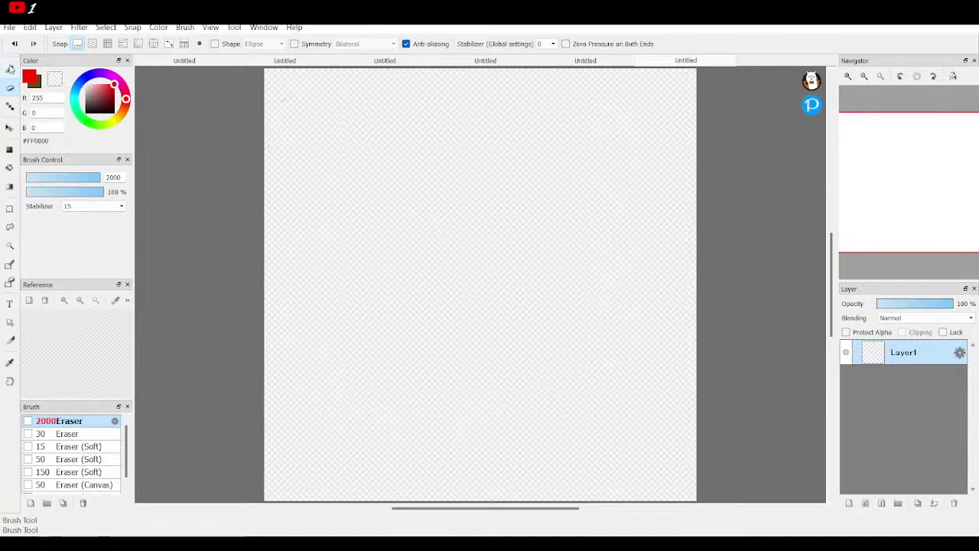
# Step: Draw a red circle as a head base in the upper-right area of the canvas with the 2.5 px Pen
pyautogui.click(9, 69)
pyautogui.click(846, 75)
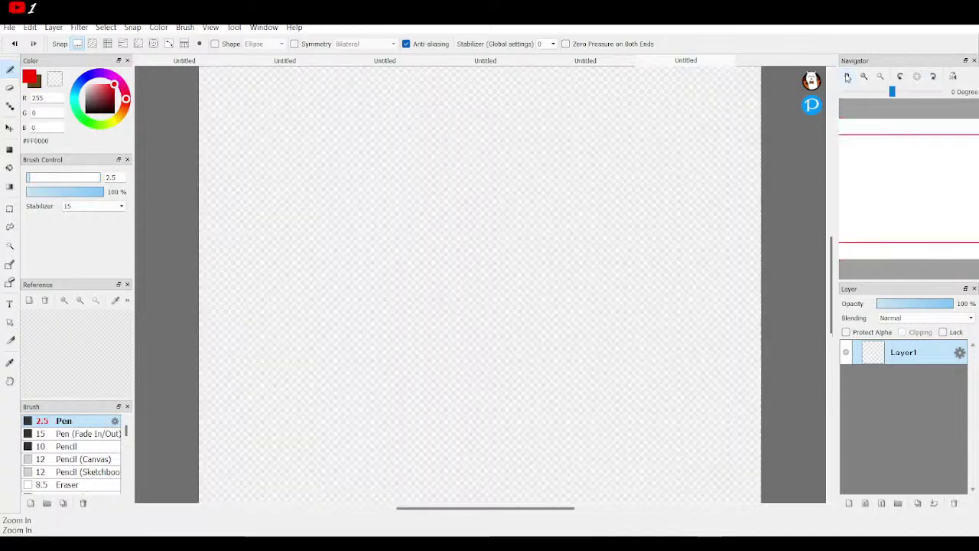
pyautogui.click(846, 75)
pyautogui.click(865, 75)
pyautogui.click(865, 75)
pyautogui.moveTo(885, 152); pyautogui.dragTo(871, 142)
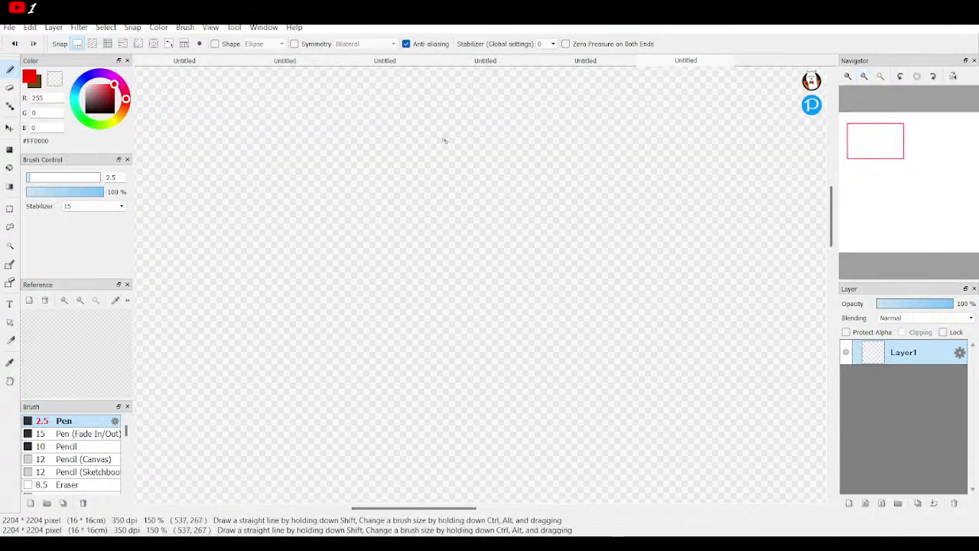
pyautogui.moveTo(875, 141); pyautogui.dragTo(926, 139)
pyautogui.moveTo(563, 138)
pyautogui.mouseDown()
pyautogui.moveTo(540, 146)
pyautogui.moveTo(520, 253)
pyautogui.moveTo(598, 258)
pyautogui.moveTo(622, 199)
pyautogui.moveTo(591, 151)
pyautogui.moveTo(544, 143)
pyautogui.mouseUp()
# Step: Draw a long muzzle extending from the circle, with a sloping bridge, a blunt front, a mouth line and a lower jaw
pyautogui.click(849, 77)
pyautogui.moveTo(922, 139); pyautogui.dragTo(938, 133)
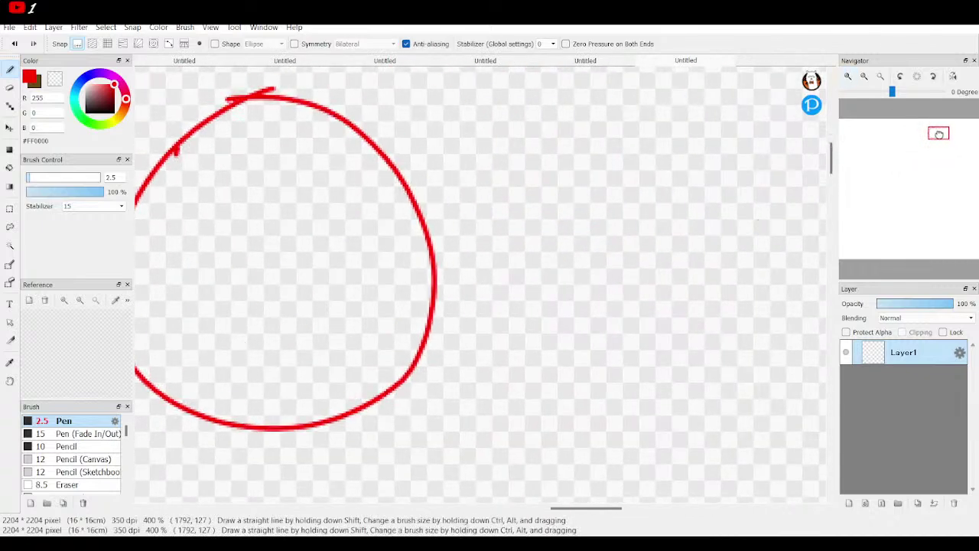
pyautogui.click(864, 77)
pyautogui.moveTo(445, 289); pyautogui.dragTo(473, 298)
pyautogui.moveTo(523, 317); pyautogui.dragTo(532, 323)
pyautogui.moveTo(445, 290)
pyautogui.mouseDown()
pyautogui.moveTo(543, 326)
pyautogui.moveTo(508, 394)
pyautogui.moveTo(494, 386)
pyautogui.moveTo(475, 395)
pyautogui.moveTo(470, 377)
pyautogui.moveTo(414, 341)
pyautogui.moveTo(373, 335)
pyautogui.mouseUp()
pyautogui.click(485, 411)
pyautogui.moveTo(485, 412)
pyautogui.mouseDown()
pyautogui.moveTo(454, 422)
pyautogui.moveTo(344, 378)
pyautogui.moveTo(289, 373)
pyautogui.moveTo(263, 340)
pyautogui.moveTo(271, 320)
pyautogui.mouseUp()
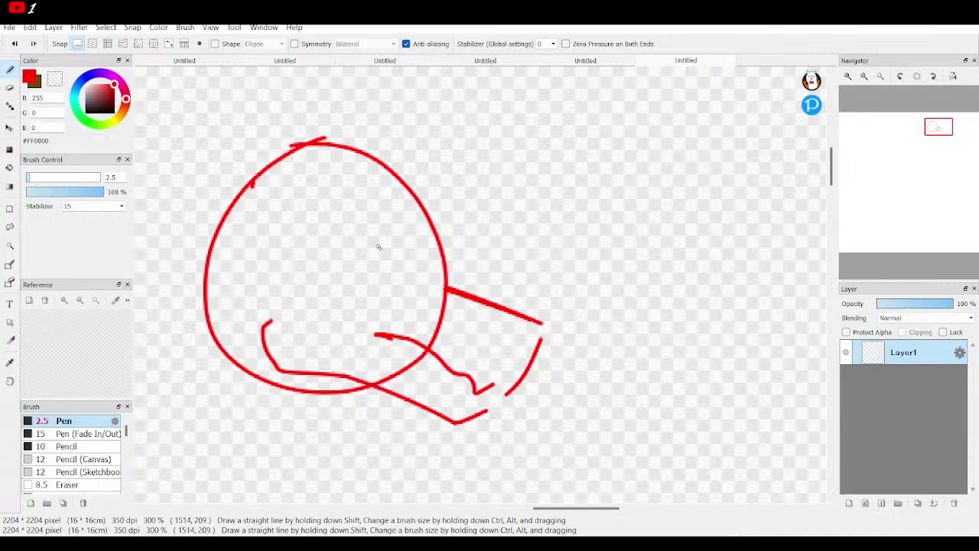
# Step: Draw a narrowed eye with a shaded pupil and flat eyebrow, a small mark above the jaw corner, and a short curve on the snout
pyautogui.moveTo(353, 258); pyautogui.dragTo(431, 267)
pyautogui.moveTo(368, 279)
pyautogui.mouseDown()
pyautogui.moveTo(424, 303)
pyautogui.moveTo(393, 262)
pyautogui.moveTo(387, 289)
pyautogui.moveTo(400, 276)
pyautogui.moveTo(394, 257)
pyautogui.moveTo(401, 271)
pyautogui.moveTo(399, 282)
pyautogui.moveTo(387, 246)
pyautogui.moveTo(426, 242)
pyautogui.moveTo(367, 246)
pyautogui.moveTo(391, 245)
pyautogui.moveTo(370, 265)
pyautogui.moveTo(392, 267)
pyautogui.moveTo(394, 284)
pyautogui.mouseUp()
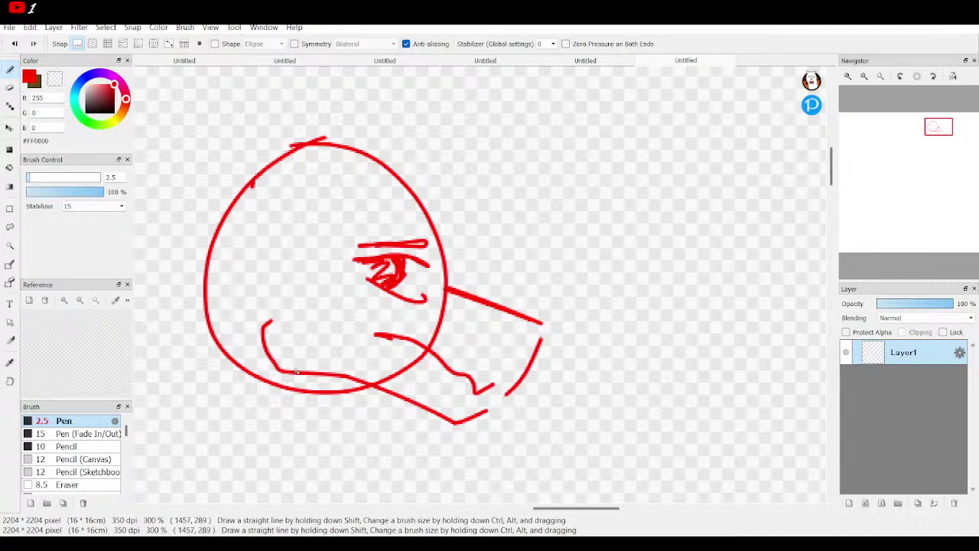
pyautogui.moveTo(294, 370)
pyautogui.mouseDown()
pyautogui.moveTo(289, 353)
pyautogui.moveTo(312, 366)
pyautogui.mouseUp()
pyautogui.moveTo(505, 357); pyautogui.dragTo(481, 332)
# Step: Draw a pointed brow ridge above the muzzle and extend its line around the back of the head to beneath the jaw
pyautogui.moveTo(448, 287)
pyautogui.mouseDown()
pyautogui.moveTo(477, 266)
pyautogui.moveTo(431, 228)
pyautogui.moveTo(345, 201)
pyautogui.mouseUp()
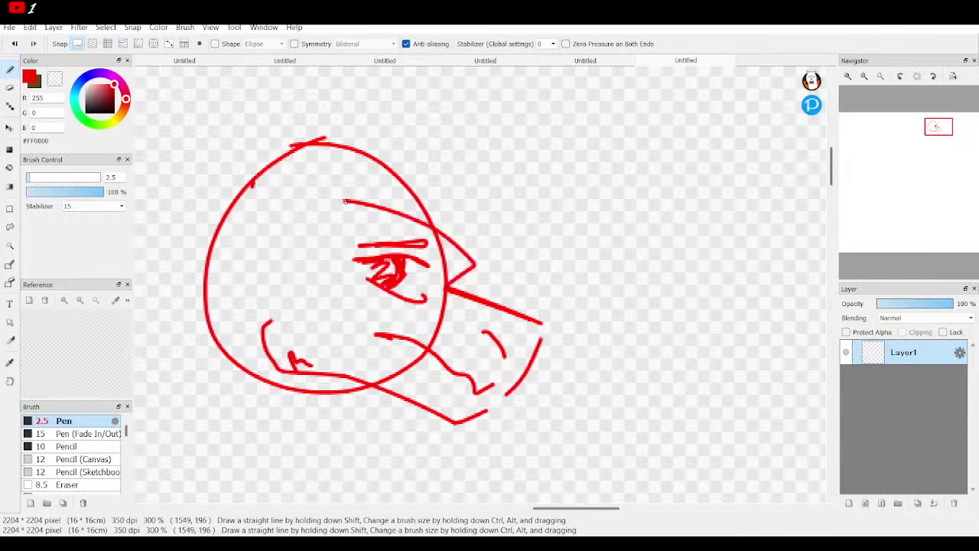
pyautogui.hotkey('ctrl', '-')
pyautogui.hotkey('ctrl', '-')
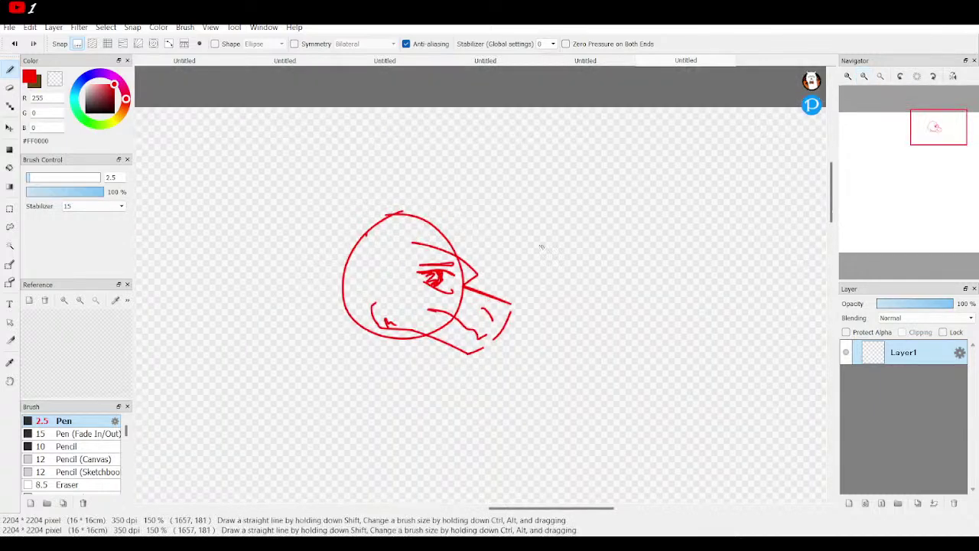
pyautogui.moveTo(447, 254)
pyautogui.mouseDown()
pyautogui.moveTo(311, 263)
pyautogui.moveTo(314, 329)
pyautogui.moveTo(386, 344)
pyautogui.mouseUp()
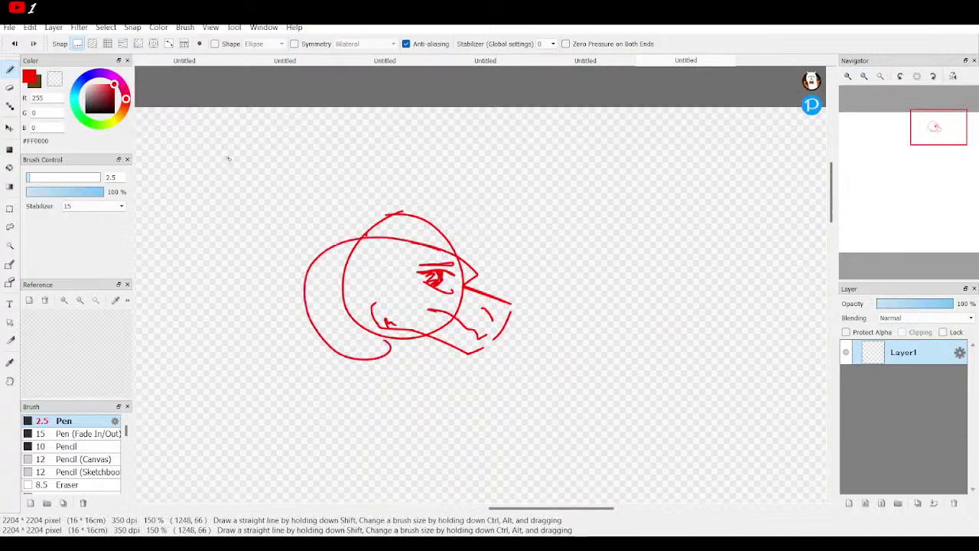
# Step: Undo all the strokes of the long-muzzled profile head, including its base circle
pyautogui.click(14, 44)
pyautogui.click(14, 44)
pyautogui.click(15, 44)
pyautogui.click(15, 44)
pyautogui.click(14, 44)
pyautogui.click(15, 44)
pyautogui.click(15, 44)
pyautogui.click(15, 44)
pyautogui.click(15, 45)
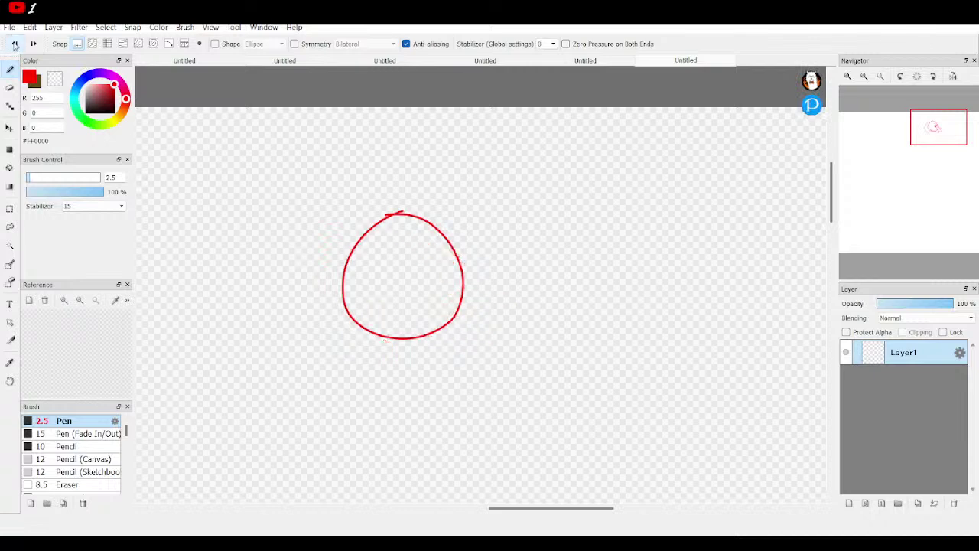
pyautogui.click(15, 44)
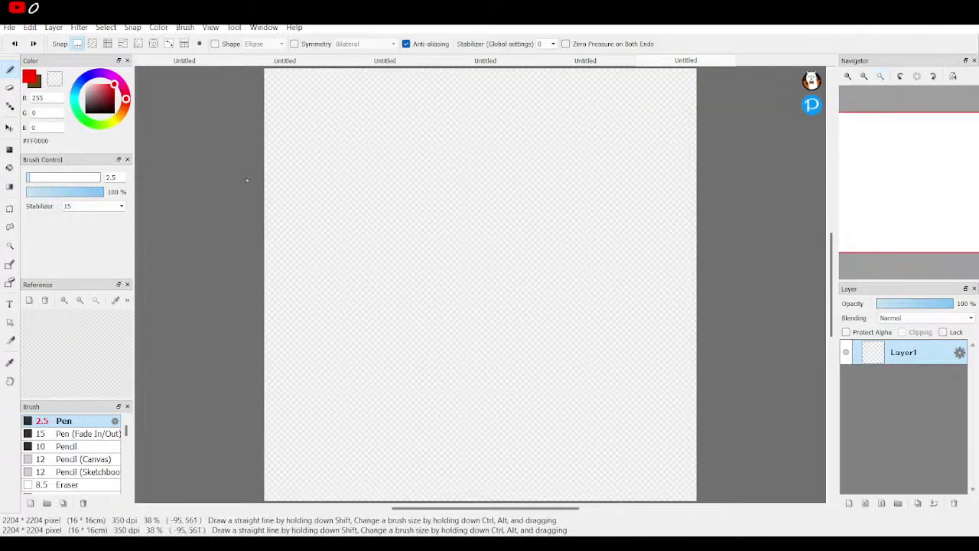
pyautogui.moveTo(393, 148); pyautogui.dragTo(365, 207)
pyautogui.moveTo(415, 186); pyautogui.dragTo(393, 207)
pyautogui.click(14, 44)
pyautogui.click(13, 43)
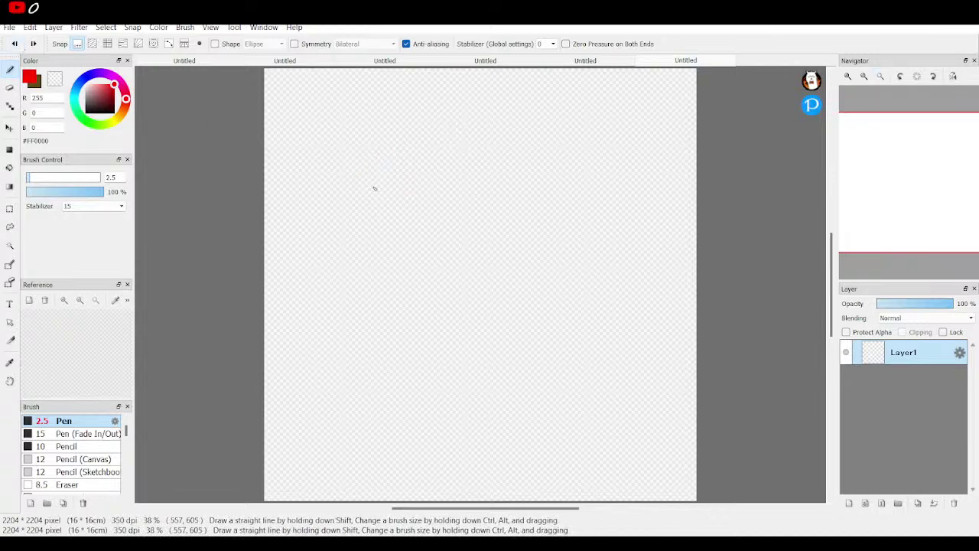
# Step: Draw a large circle in the canvas's upper-left area and sketch a skull's jagged jaw, snout and sloping forehead along its near edge
pyautogui.moveTo(376, 141)
pyautogui.mouseDown()
pyautogui.moveTo(346, 186)
pyautogui.moveTo(391, 220)
pyautogui.moveTo(426, 178)
pyautogui.moveTo(413, 147)
pyautogui.moveTo(374, 142)
pyautogui.mouseUp()
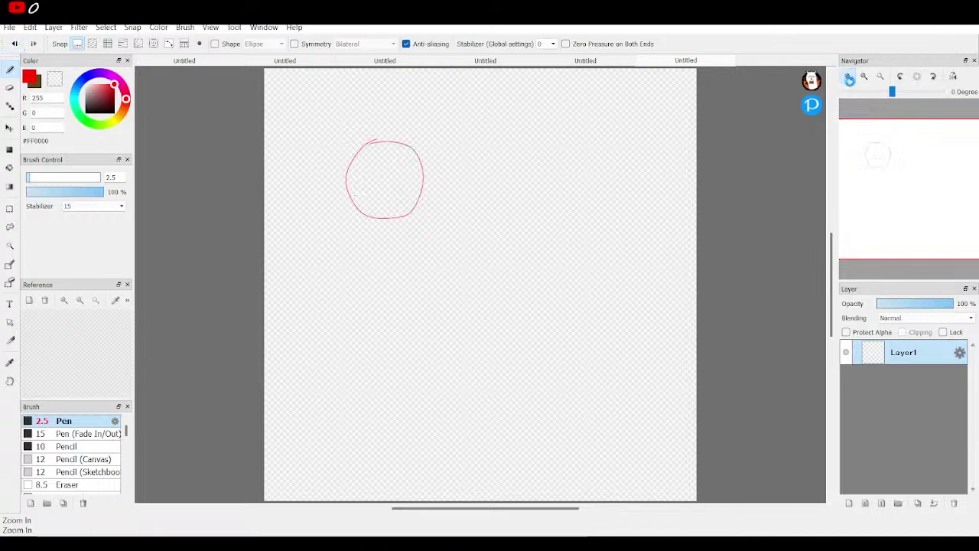
pyautogui.click(848, 76)
pyautogui.click(872, 158)
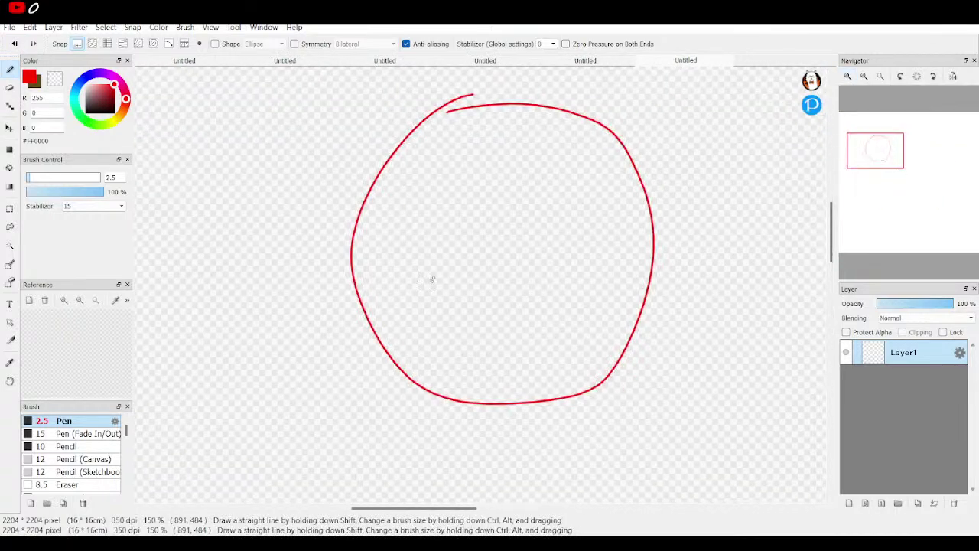
pyautogui.moveTo(365, 368)
pyautogui.mouseDown()
pyautogui.moveTo(427, 373)
pyautogui.moveTo(420, 347)
pyautogui.moveTo(440, 343)
pyautogui.moveTo(449, 299)
pyautogui.moveTo(492, 299)
pyautogui.moveTo(528, 343)
pyautogui.mouseUp()
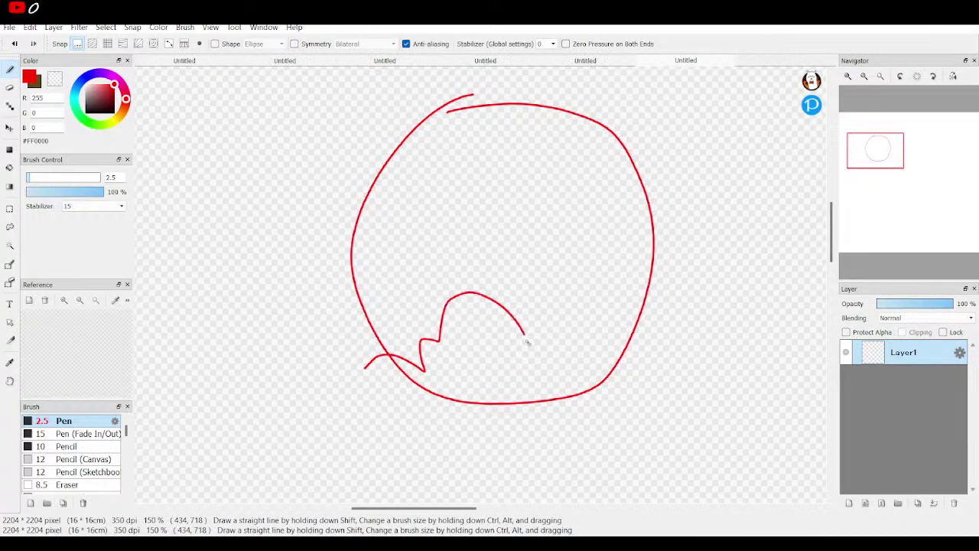
pyautogui.moveTo(360, 366)
pyautogui.mouseDown()
pyautogui.moveTo(359, 324)
pyautogui.moveTo(397, 278)
pyautogui.moveTo(397, 253)
pyautogui.moveTo(380, 256)
pyautogui.moveTo(451, 133)
pyautogui.mouseUp()
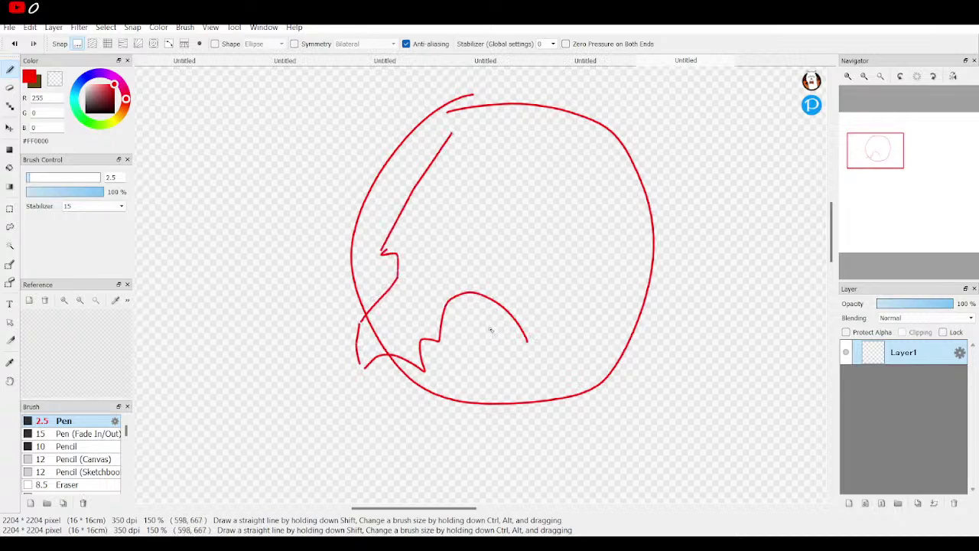
# Step: Add a slanted nasal opening and small crossing lines to the skull's snout, and draw an angular eye socket
pyautogui.moveTo(394, 335)
pyautogui.mouseDown()
pyautogui.moveTo(423, 293)
pyautogui.moveTo(409, 338)
pyautogui.moveTo(371, 339)
pyautogui.moveTo(364, 309)
pyautogui.moveTo(396, 285)
pyautogui.mouseUp()
pyautogui.moveTo(355, 333); pyautogui.dragTo(364, 336)
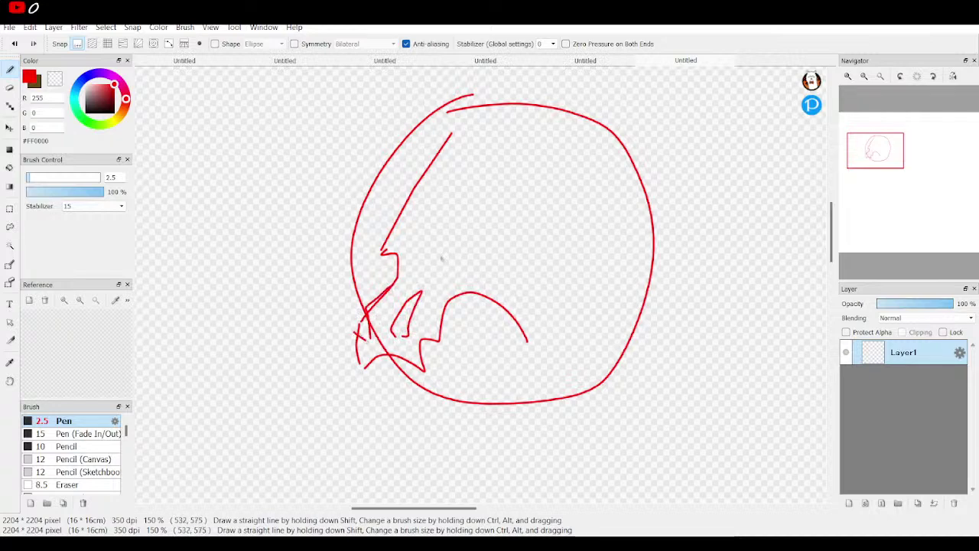
pyautogui.moveTo(443, 256)
pyautogui.mouseDown()
pyautogui.moveTo(448, 226)
pyautogui.moveTo(510, 214)
pyautogui.moveTo(484, 268)
pyautogui.moveTo(445, 259)
pyautogui.mouseUp()
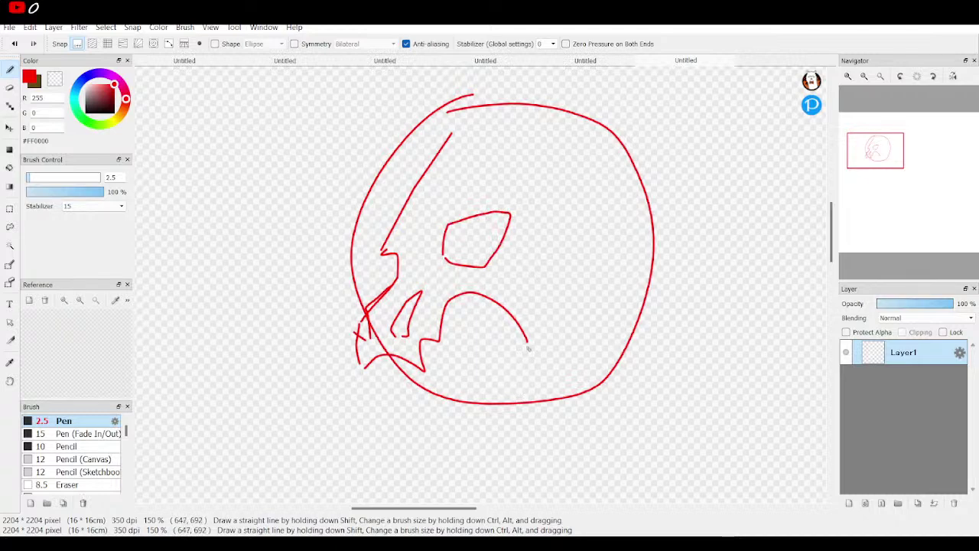
# Step: Erase the jaw curve's back end with a 44 px eraser and redraw the skull's outline with a pointed crest behind the cranium
pyautogui.press('e')
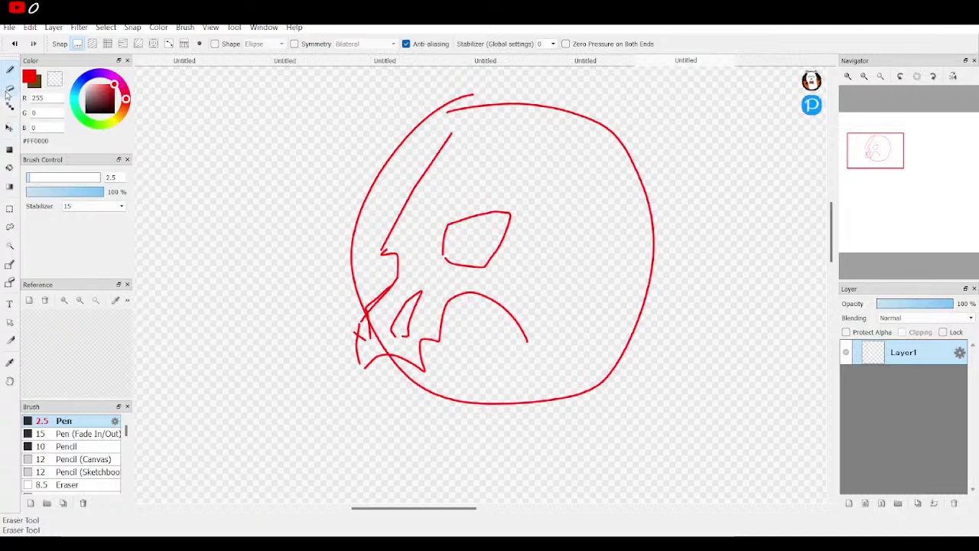
pyautogui.moveTo(284, 245); pyautogui.dragTo(314, 258)
pyautogui.moveTo(450, 310)
pyautogui.mouseDown()
pyautogui.moveTo(472, 319)
pyautogui.moveTo(509, 312)
pyautogui.moveTo(516, 339)
pyautogui.mouseUp()
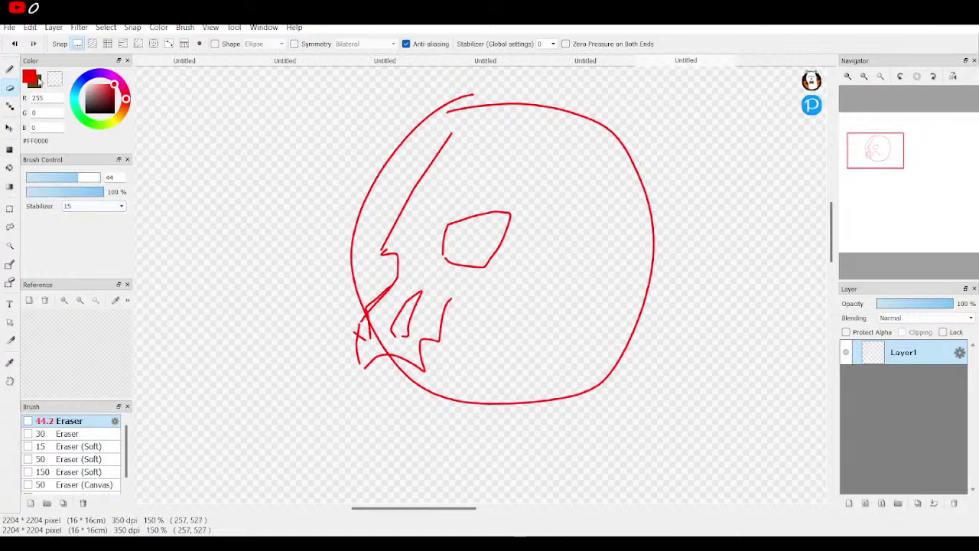
pyautogui.press('b')
pyautogui.moveTo(452, 300)
pyautogui.mouseDown()
pyautogui.moveTo(537, 268)
pyautogui.moveTo(566, 188)
pyautogui.moveTo(591, 189)
pyautogui.moveTo(553, 171)
pyautogui.moveTo(525, 182)
pyautogui.moveTo(503, 150)
pyautogui.moveTo(454, 148)
pyautogui.moveTo(398, 223)
pyautogui.mouseUp()
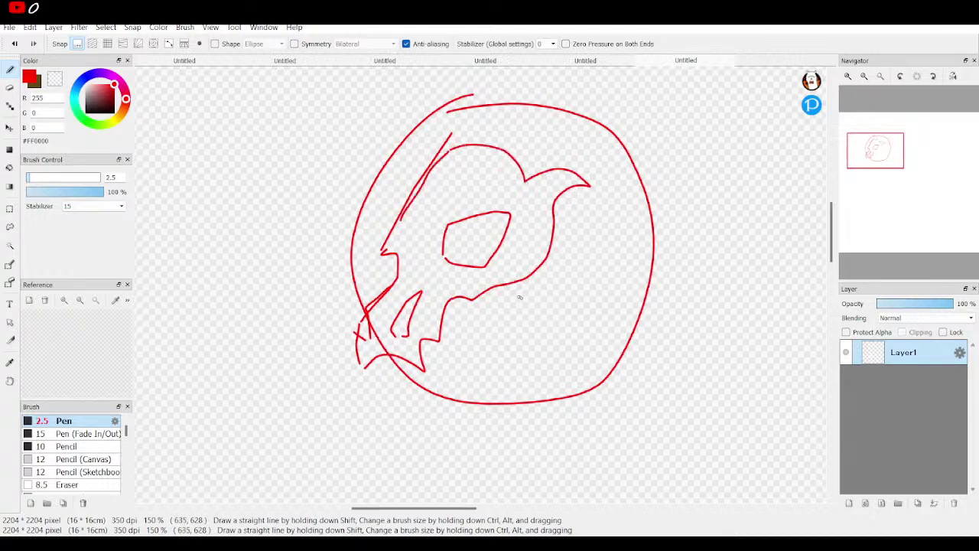
# Step: Draw wavy neck lines descending from the skull past the circle, and add jagged spikes and angular shapes behind the cranium
pyautogui.moveTo(527, 286)
pyautogui.mouseDown()
pyautogui.moveTo(525, 381)
pyautogui.moveTo(501, 402)
pyautogui.moveTo(509, 418)
pyautogui.moveTo(473, 426)
pyautogui.moveTo(464, 415)
pyautogui.moveTo(482, 410)
pyautogui.moveTo(480, 386)
pyautogui.moveTo(502, 352)
pyautogui.moveTo(491, 302)
pyautogui.mouseUp()
pyautogui.moveTo(485, 430)
pyautogui.mouseDown()
pyautogui.moveTo(557, 422)
pyautogui.moveTo(543, 365)
pyautogui.moveTo(573, 269)
pyautogui.moveTo(561, 222)
pyautogui.mouseUp()
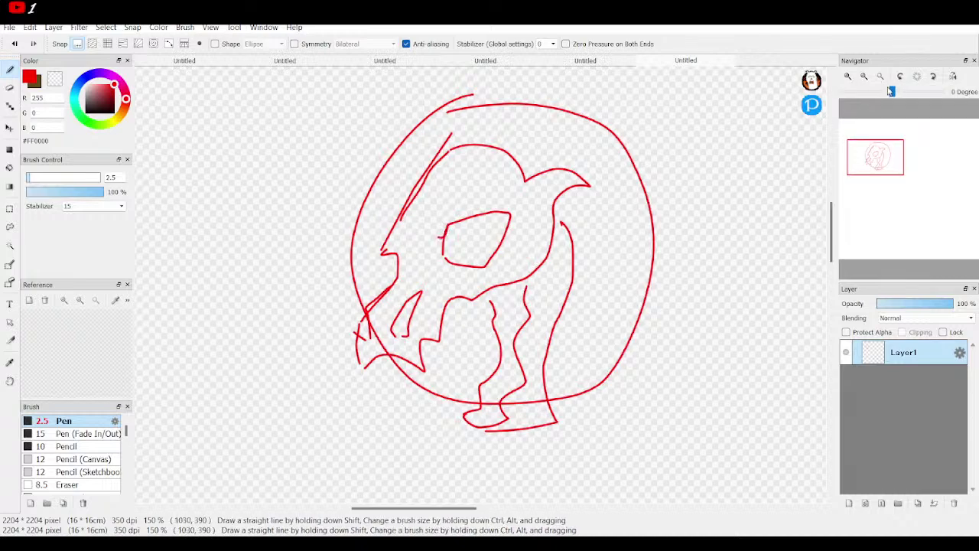
pyautogui.click(880, 76)
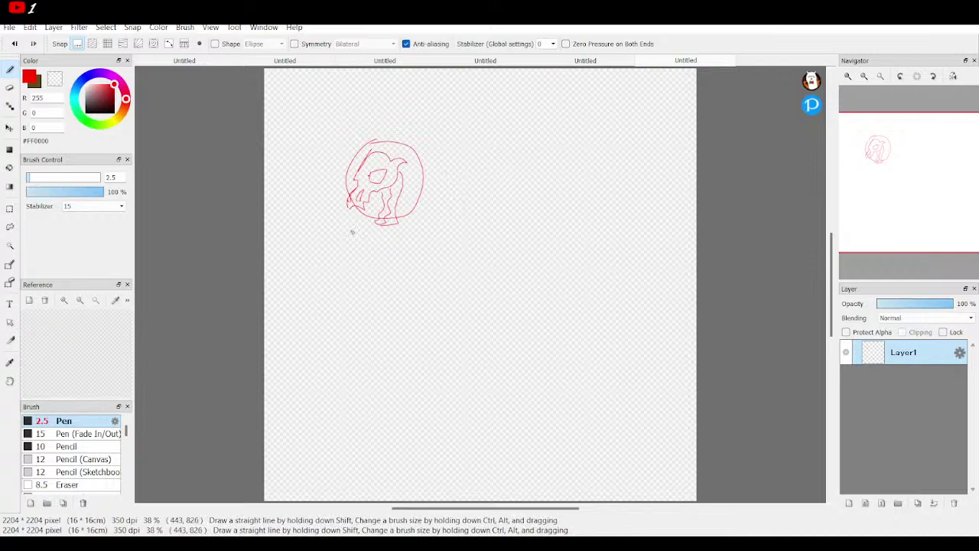
pyautogui.click(851, 78)
pyautogui.moveTo(891, 157)
pyautogui.mouseDown()
pyautogui.moveTo(918, 171)
pyautogui.moveTo(896, 158)
pyautogui.moveTo(881, 163)
pyautogui.mouseUp()
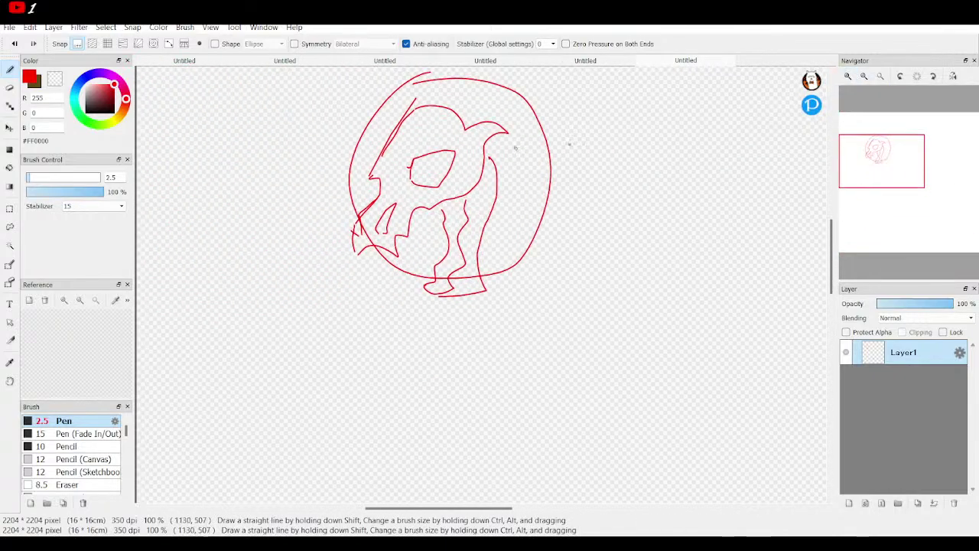
pyautogui.moveTo(456, 105)
pyautogui.mouseDown()
pyautogui.moveTo(469, 91)
pyautogui.moveTo(494, 104)
pyautogui.moveTo(491, 116)
pyautogui.moveTo(520, 103)
pyautogui.moveTo(523, 132)
pyautogui.moveTo(502, 141)
pyautogui.moveTo(536, 136)
pyautogui.moveTo(540, 145)
pyautogui.moveTo(536, 160)
pyautogui.moveTo(505, 162)
pyautogui.moveTo(556, 162)
pyautogui.moveTo(554, 182)
pyautogui.moveTo(526, 201)
pyautogui.moveTo(535, 171)
pyautogui.moveTo(527, 181)
pyautogui.mouseUp()
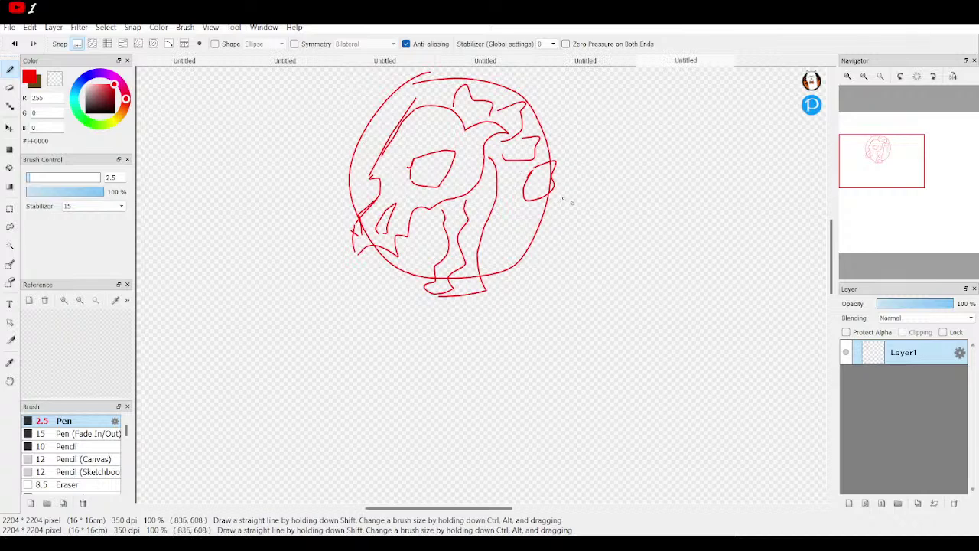
# Step: Draw curved shoulder and upper-arm lines beside the skull's circle
pyautogui.moveTo(568, 246)
pyautogui.mouseDown()
pyautogui.moveTo(603, 165)
pyautogui.moveTo(641, 163)
pyautogui.mouseUp()
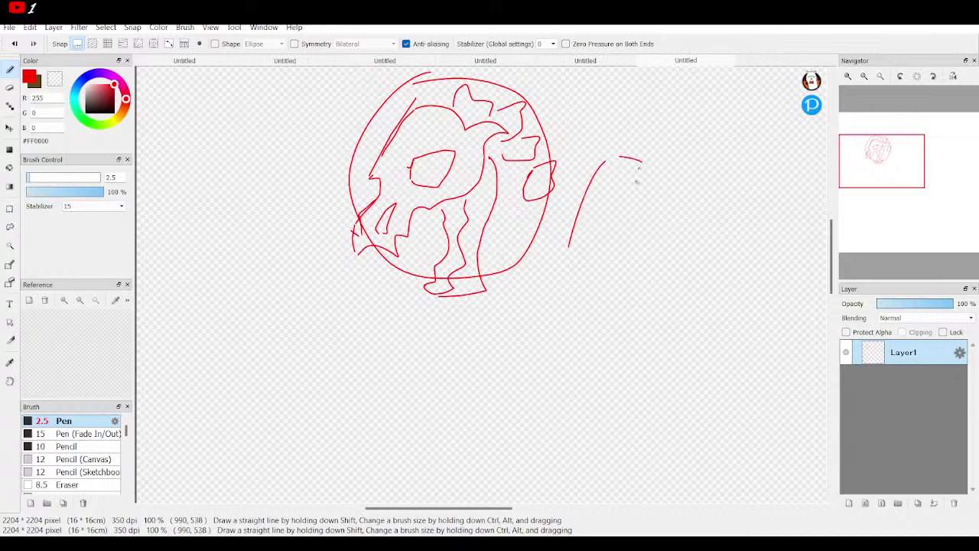
pyautogui.moveTo(569, 270); pyautogui.dragTo(598, 313)
pyautogui.click(864, 76)
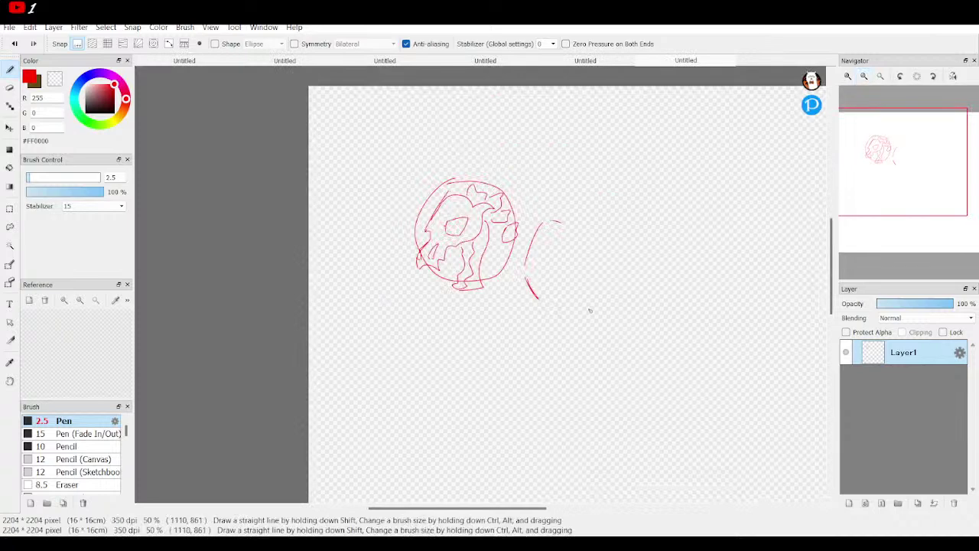
# Step: Try a paw outline below the skull, undo it, and sketch a clawed hand there with finger lines
pyautogui.moveTo(462, 371)
pyautogui.mouseDown()
pyautogui.moveTo(423, 364)
pyautogui.moveTo(394, 379)
pyautogui.moveTo(430, 388)
pyautogui.mouseUp()
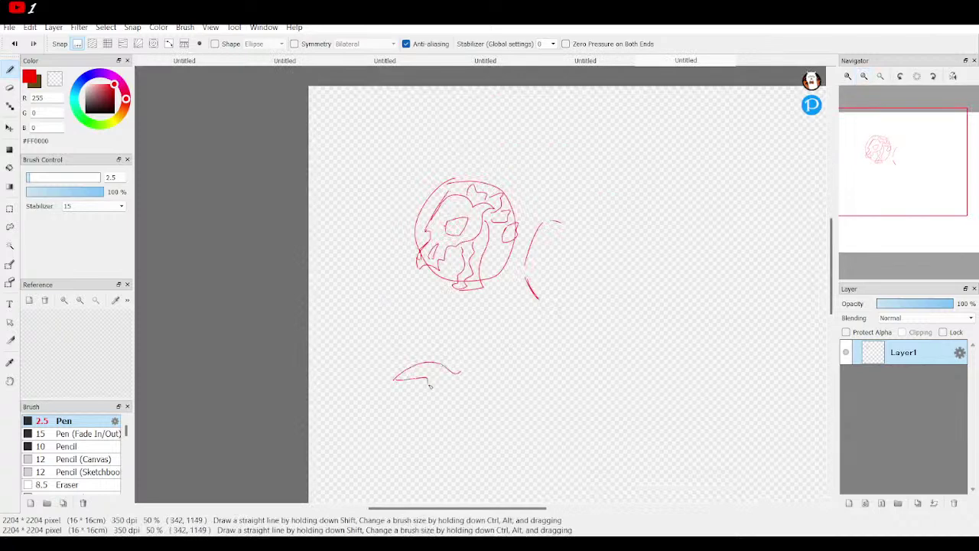
pyautogui.click(14, 43)
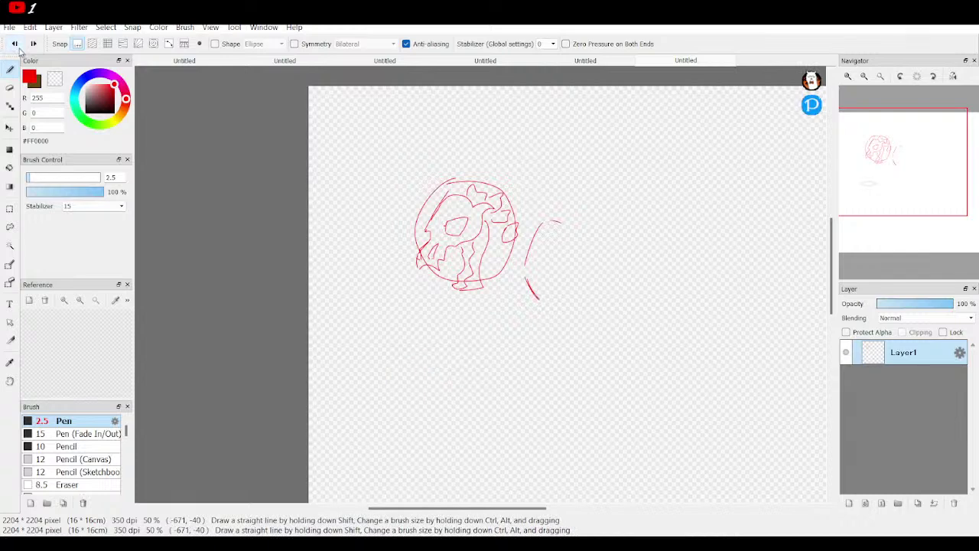
pyautogui.moveTo(468, 352)
pyautogui.mouseDown()
pyautogui.moveTo(429, 390)
pyautogui.moveTo(440, 378)
pyautogui.moveTo(455, 411)
pyautogui.moveTo(497, 369)
pyautogui.mouseUp()
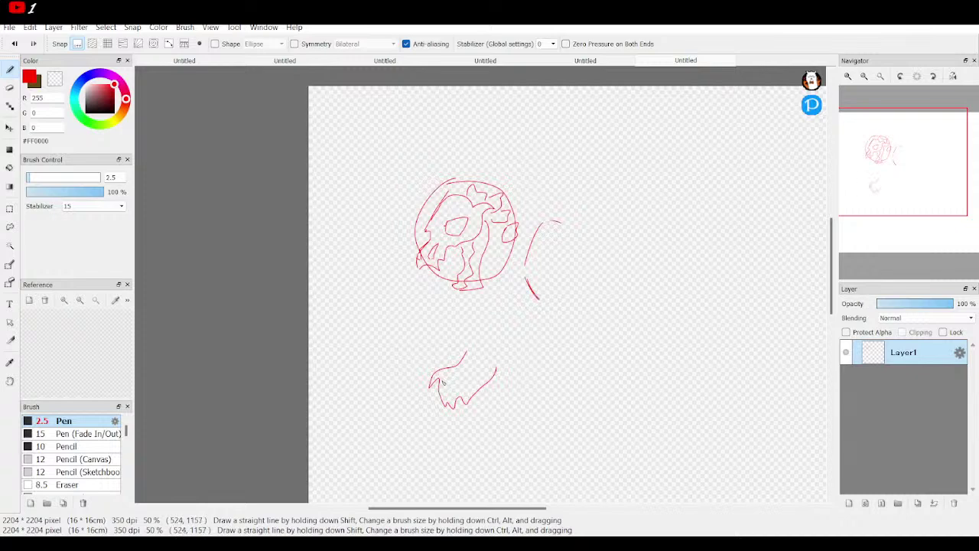
pyautogui.moveTo(453, 382); pyautogui.dragTo(470, 357)
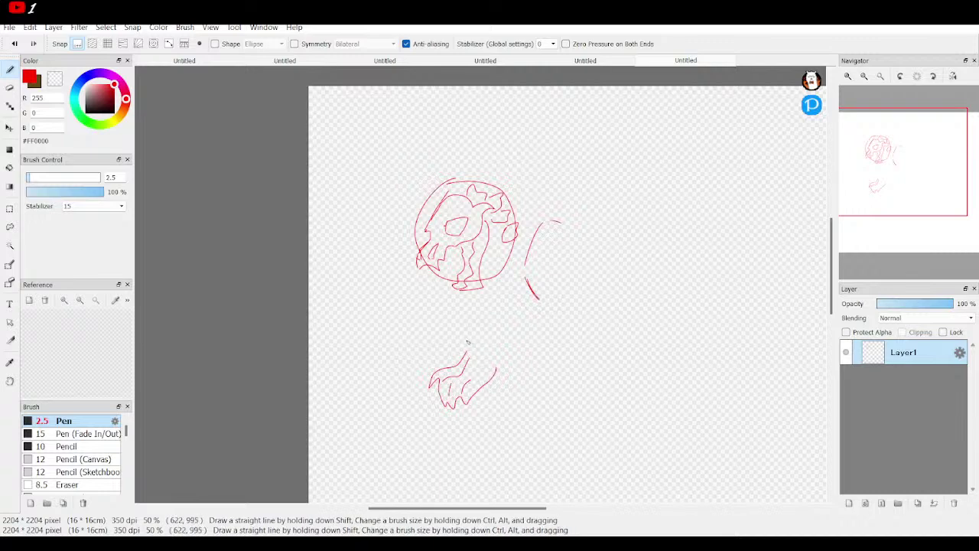
# Step: Add a thumb to the clawed hand and draw its forearm back to a spiked elbow, with straight upper-arm lines above
pyautogui.moveTo(468, 345)
pyautogui.mouseDown()
pyautogui.moveTo(445, 356)
pyautogui.moveTo(466, 358)
pyautogui.moveTo(474, 346)
pyautogui.moveTo(530, 358)
pyautogui.moveTo(511, 349)
pyautogui.moveTo(597, 328)
pyautogui.moveTo(609, 365)
pyautogui.mouseUp()
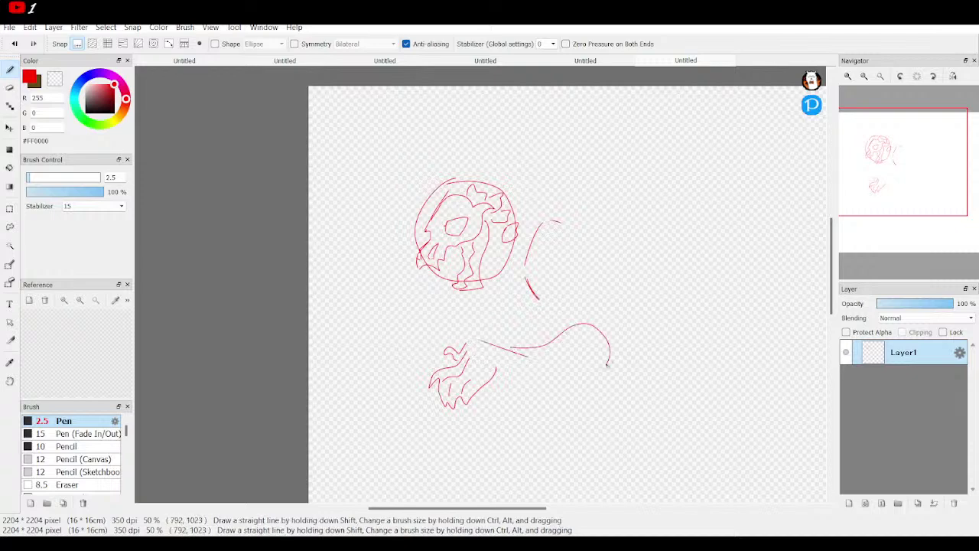
pyautogui.moveTo(522, 374)
pyautogui.mouseDown()
pyautogui.moveTo(566, 373)
pyautogui.moveTo(552, 372)
pyautogui.moveTo(609, 354)
pyautogui.mouseUp()
pyautogui.moveTo(572, 246)
pyautogui.mouseDown()
pyautogui.moveTo(617, 327)
pyautogui.moveTo(625, 357)
pyautogui.moveTo(612, 357)
pyautogui.moveTo(616, 366)
pyautogui.mouseUp()
pyautogui.moveTo(546, 306); pyautogui.dragTo(556, 326)
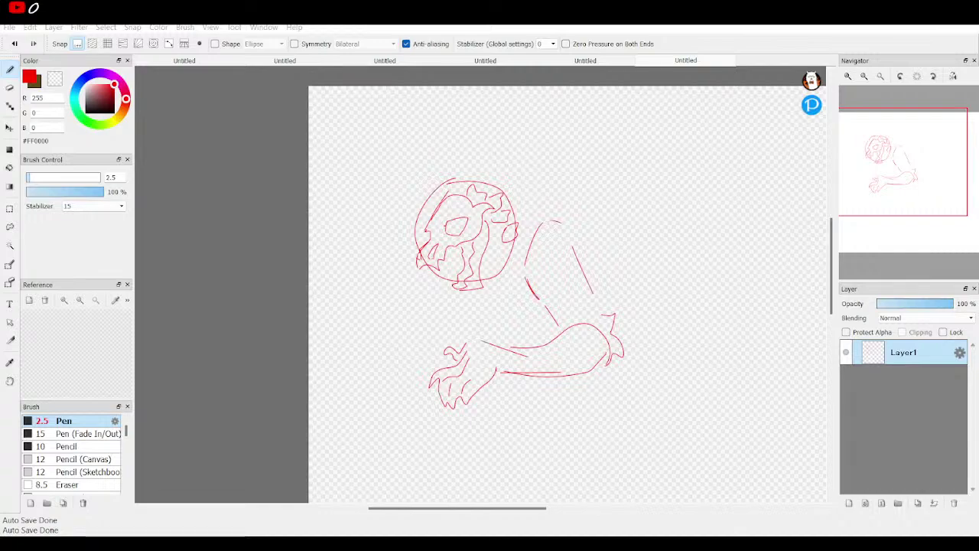
# Step: Draw a small rounded shape between the head and shoulder, and sketch the far arm with its clawed hand behind the near one
pyautogui.click(847, 76)
pyautogui.moveTo(562, 182)
pyautogui.mouseDown()
pyautogui.moveTo(570, 163)
pyautogui.moveTo(579, 180)
pyautogui.moveTo(571, 198)
pyautogui.moveTo(553, 201)
pyautogui.moveTo(590, 174)
pyautogui.mouseUp()
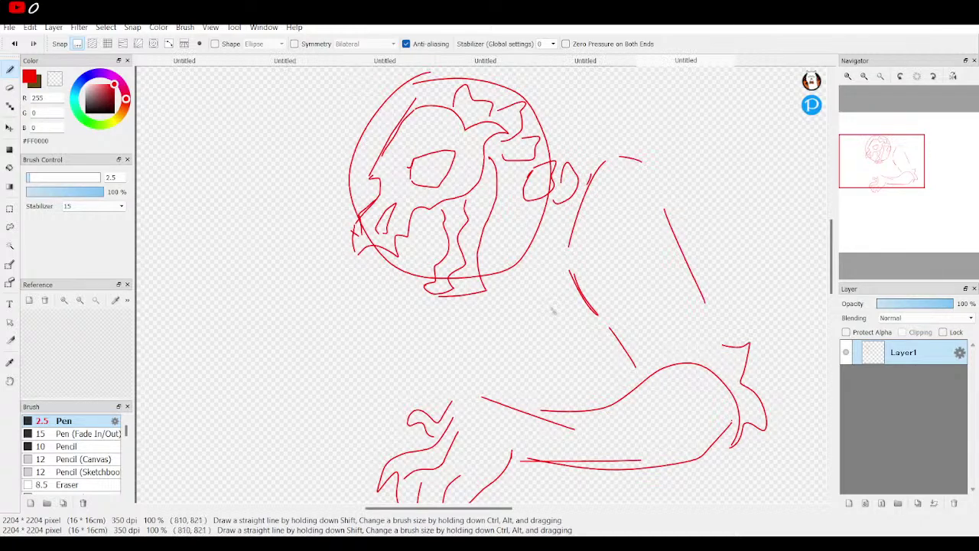
pyautogui.moveTo(537, 299); pyautogui.dragTo(544, 313)
pyautogui.moveTo(573, 354)
pyautogui.mouseDown()
pyautogui.moveTo(530, 377)
pyautogui.moveTo(406, 375)
pyautogui.moveTo(365, 412)
pyautogui.moveTo(296, 418)
pyautogui.moveTo(288, 462)
pyautogui.moveTo(331, 456)
pyautogui.moveTo(383, 430)
pyautogui.moveTo(311, 452)
pyautogui.moveTo(312, 490)
pyautogui.moveTo(379, 462)
pyautogui.moveTo(401, 429)
pyautogui.moveTo(426, 432)
pyautogui.mouseUp()
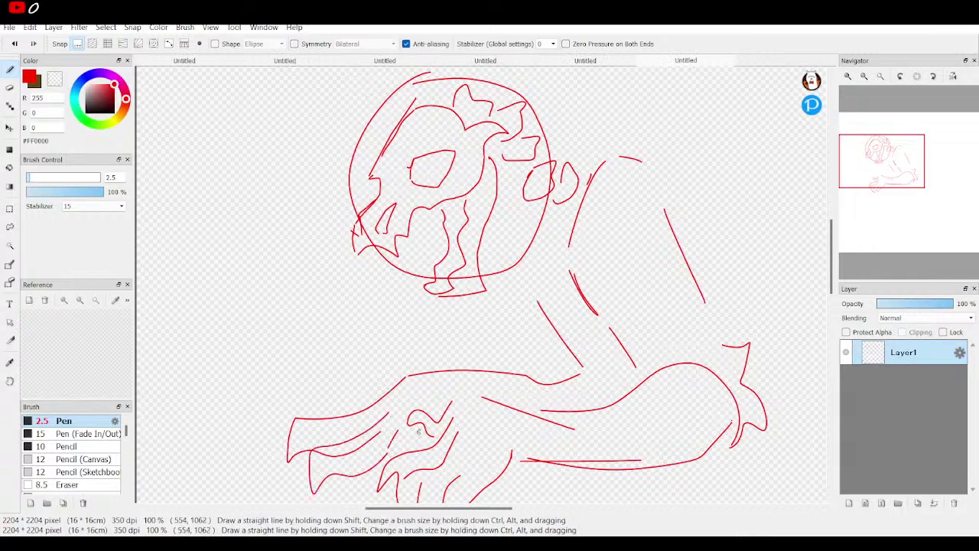
# Step: Move the whole sketch toward the canvas's upper-left corner and draw a slanted back line behind the shoulder
pyautogui.hotkey('ctrl', '0')
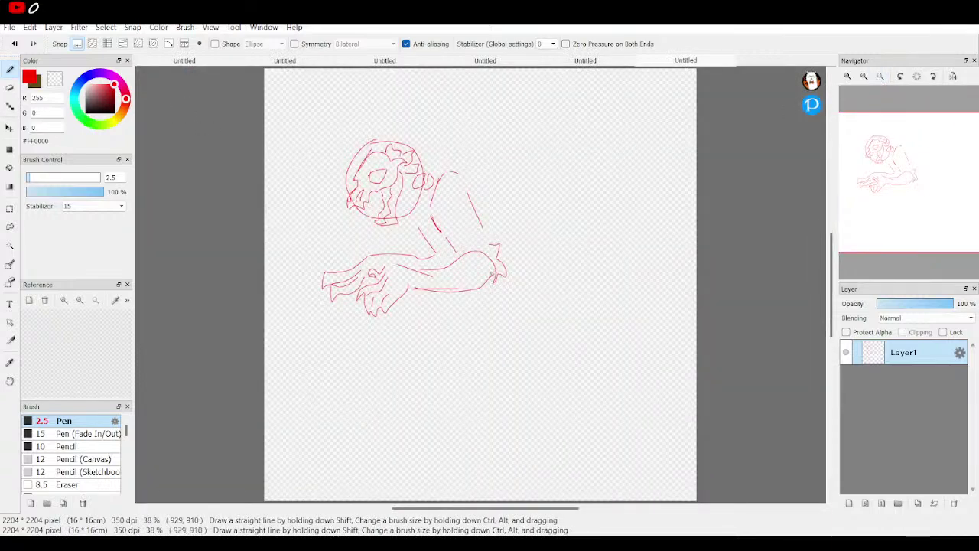
pyautogui.click(9, 128)
pyautogui.moveTo(448, 187); pyautogui.dragTo(407, 129)
pyautogui.click(9, 69)
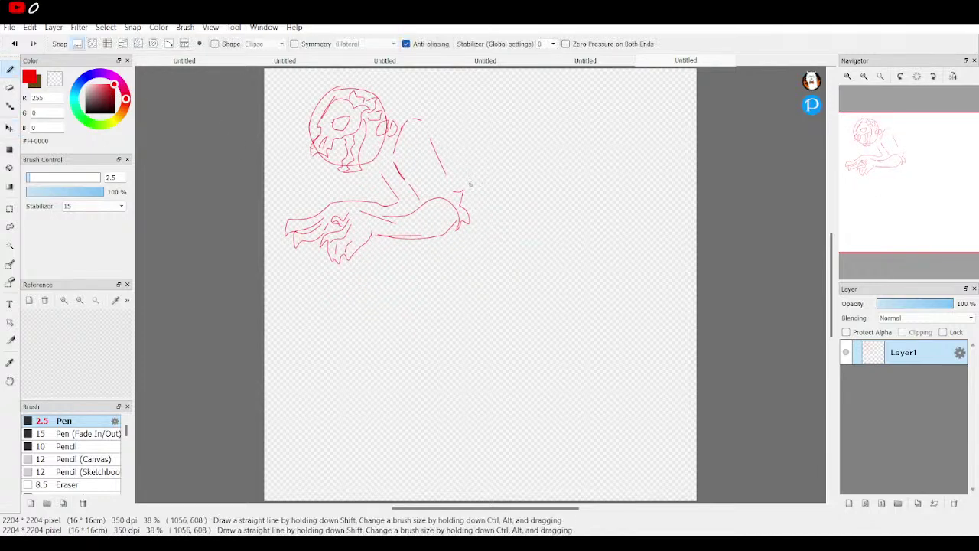
pyautogui.moveTo(502, 179); pyautogui.dragTo(506, 184)
# Step: Try an angular hip and curved thigh line below the back, and undo these strokes
pyautogui.moveTo(516, 225)
pyautogui.mouseDown()
pyautogui.moveTo(460, 260)
pyautogui.moveTo(519, 260)
pyautogui.mouseUp()
pyautogui.moveTo(519, 297); pyautogui.dragTo(498, 354)
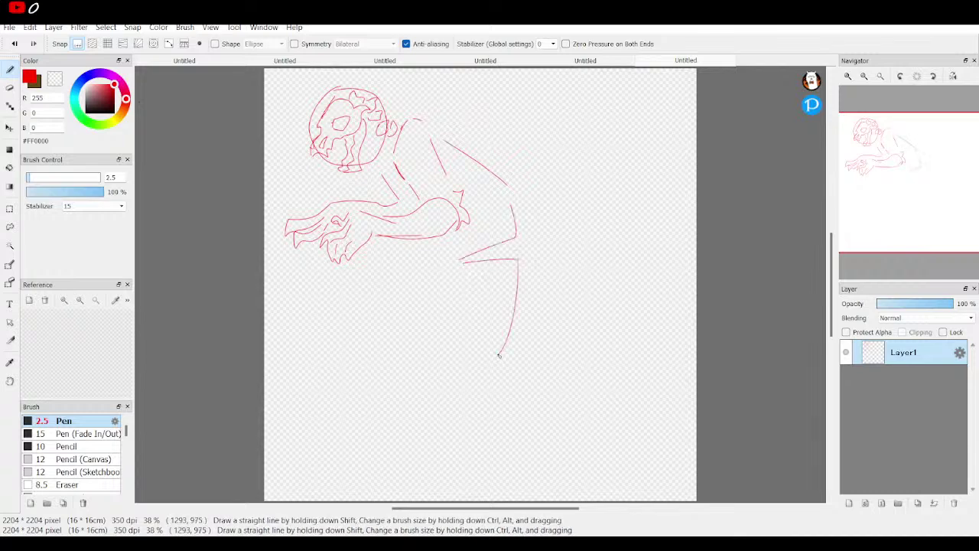
pyautogui.click(16, 45)
pyautogui.click(15, 45)
pyautogui.click(16, 45)
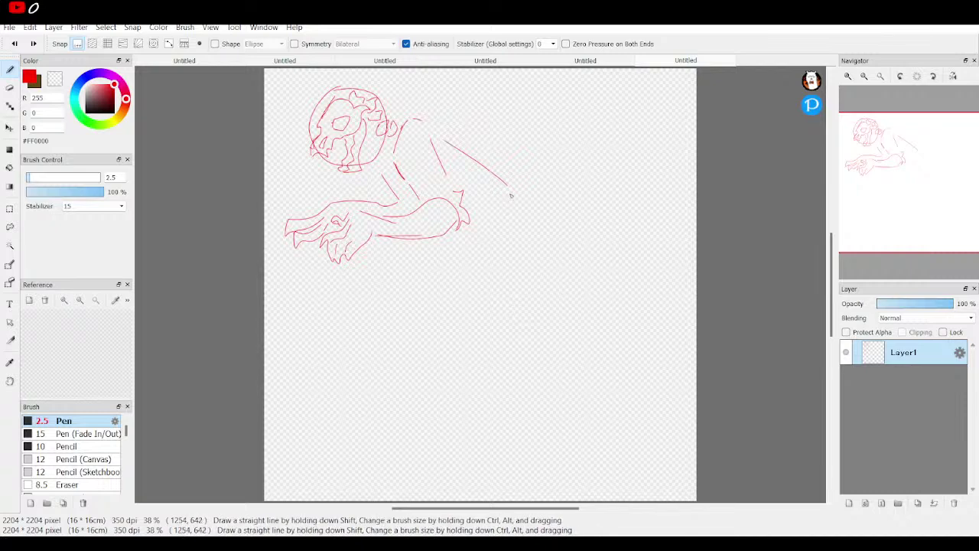
# Step: Try a bent hind leg with a two-clawed foot at the canvas's lower centre, and undo its strokes
pyautogui.moveTo(526, 250)
pyautogui.mouseDown()
pyautogui.moveTo(487, 281)
pyautogui.moveTo(535, 356)
pyautogui.moveTo(542, 389)
pyautogui.moveTo(515, 434)
pyautogui.moveTo(516, 458)
pyautogui.moveTo(552, 424)
pyautogui.moveTo(554, 390)
pyautogui.moveTo(567, 460)
pyautogui.moveTo(581, 396)
pyautogui.moveTo(542, 329)
pyautogui.moveTo(579, 251)
pyautogui.mouseUp()
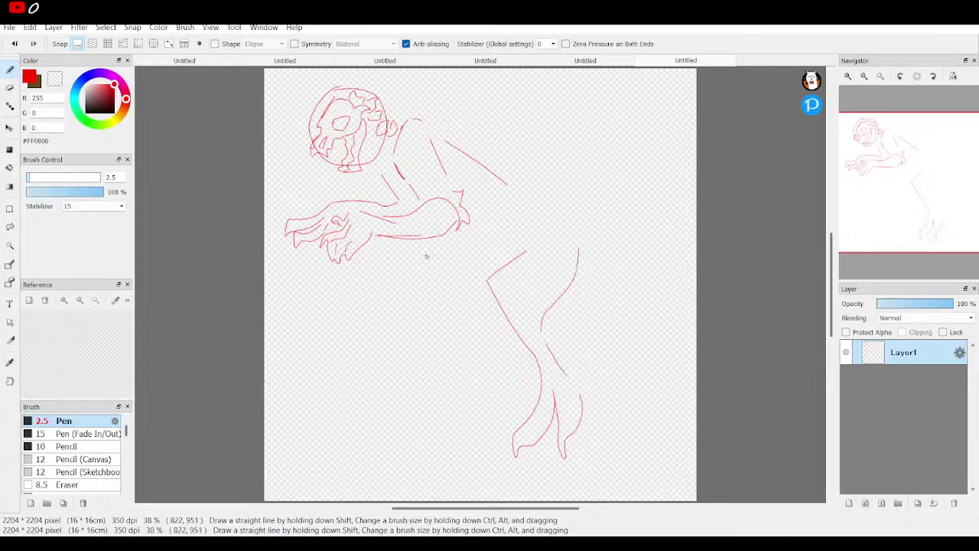
pyautogui.click(13, 44)
pyautogui.click(14, 43)
pyautogui.click(14, 44)
pyautogui.click(14, 44)
pyautogui.click(14, 43)
pyautogui.click(14, 44)
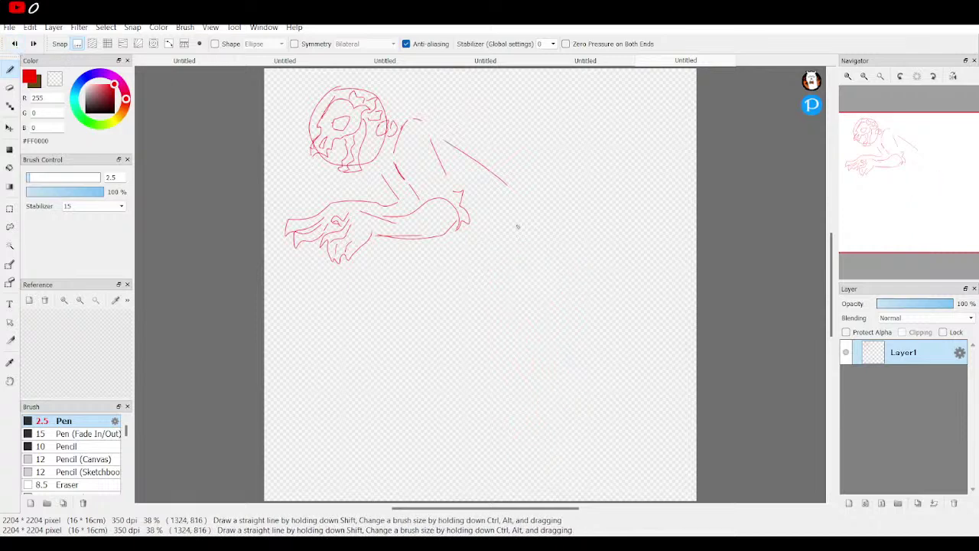
# Step: Sketch a long bent hind leg down to the canvas's lower edge, with a clawed foot and a heel spike
pyautogui.moveTo(510, 223)
pyautogui.mouseDown()
pyautogui.moveTo(490, 284)
pyautogui.moveTo(534, 385)
pyautogui.moveTo(531, 436)
pyautogui.moveTo(507, 470)
pyautogui.moveTo(484, 469)
pyautogui.moveTo(445, 494)
pyautogui.moveTo(515, 477)
pyautogui.moveTo(537, 451)
pyautogui.moveTo(523, 476)
pyautogui.mouseUp()
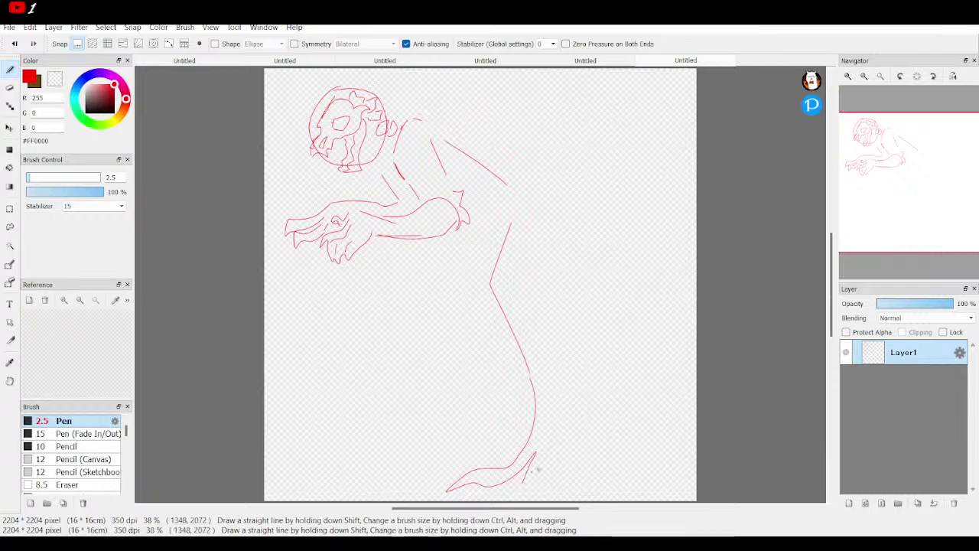
pyautogui.moveTo(529, 434)
pyautogui.mouseDown()
pyautogui.moveTo(502, 465)
pyautogui.moveTo(478, 467)
pyautogui.mouseUp()
pyautogui.moveTo(552, 459)
pyautogui.mouseDown()
pyautogui.moveTo(534, 490)
pyautogui.moveTo(524, 481)
pyautogui.moveTo(498, 496)
pyautogui.moveTo(538, 491)
pyautogui.mouseUp()
pyautogui.moveTo(552, 453)
pyautogui.mouseDown()
pyautogui.moveTo(559, 404)
pyautogui.moveTo(584, 399)
pyautogui.moveTo(549, 388)
pyautogui.moveTo(514, 300)
pyautogui.moveTo(543, 239)
pyautogui.mouseUp()
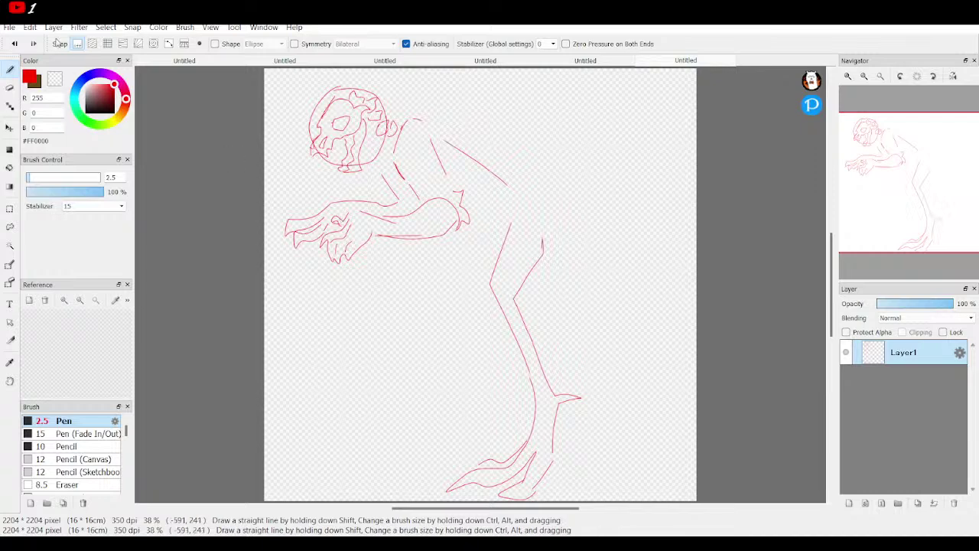
# Step: Undo all strokes of the long hind leg, back to the slanted back line
pyautogui.click(15, 44)
pyautogui.click(14, 44)
pyautogui.click(15, 44)
pyautogui.click(14, 43)
pyautogui.click(15, 44)
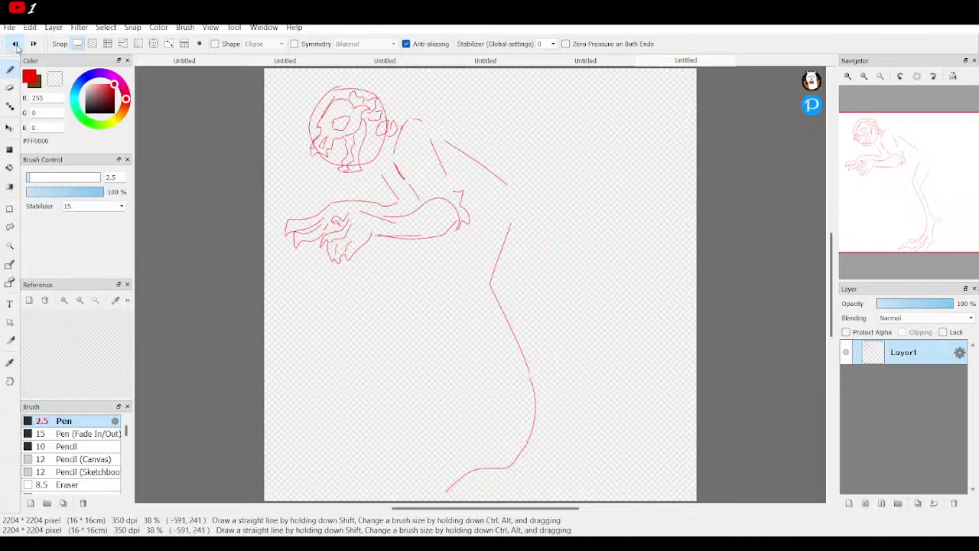
pyautogui.click(15, 43)
pyautogui.click(15, 44)
pyautogui.click(14, 43)
pyautogui.click(14, 44)
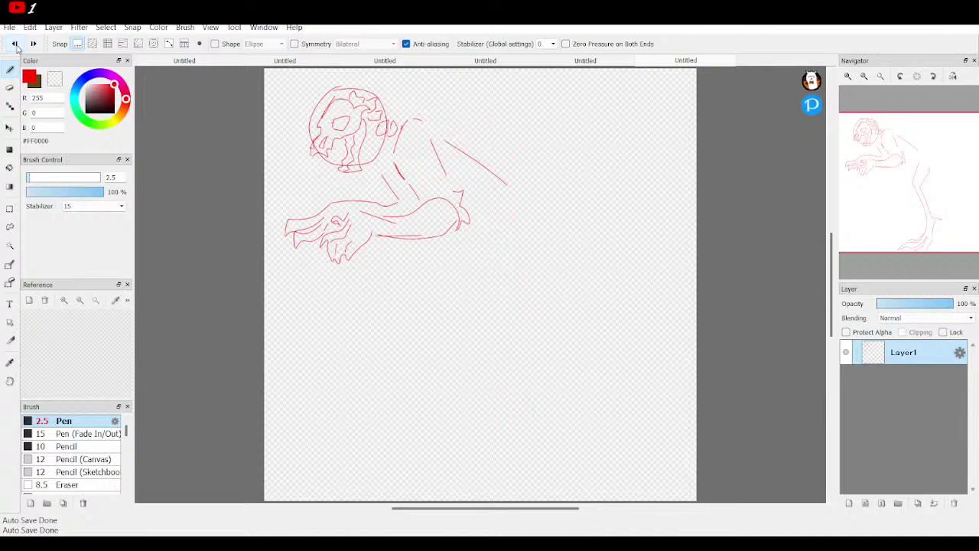